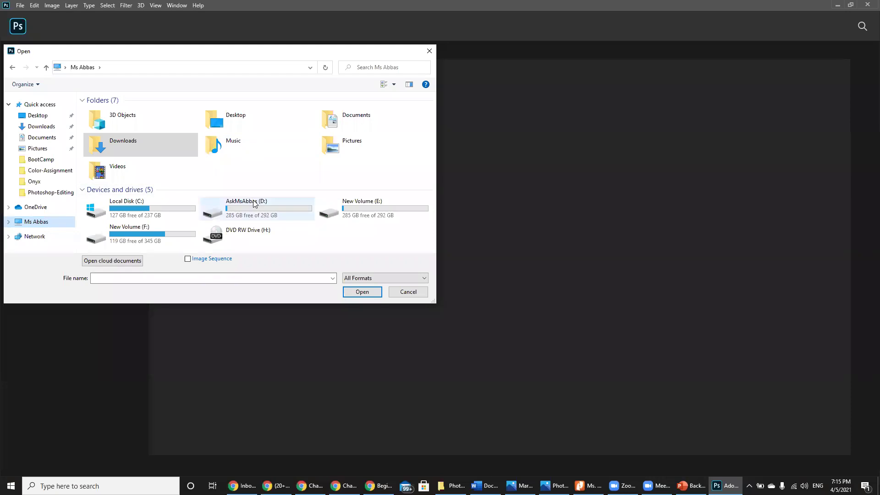
# Browse the D: drive to EMA > Assignments > Photoshop-Editing and open Magic-Wand-Tool.jpg.
pyautogui.doubleClick(303, 132)
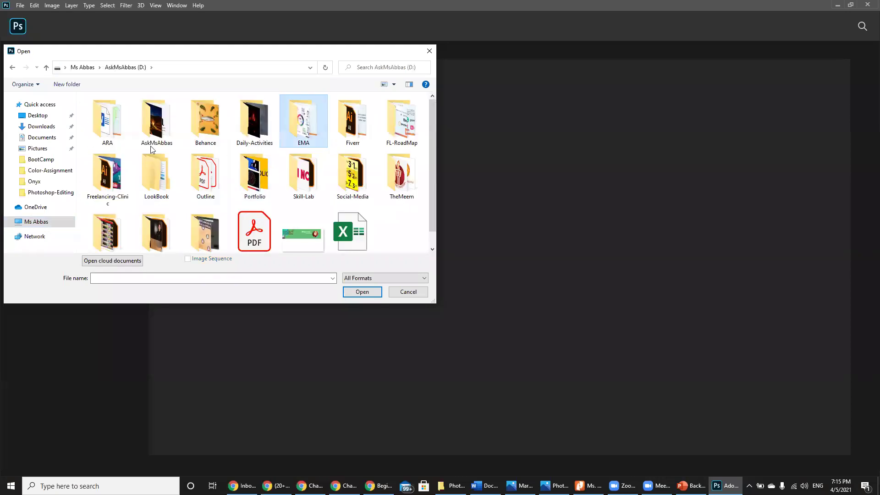
pyautogui.doubleClick(110, 149)
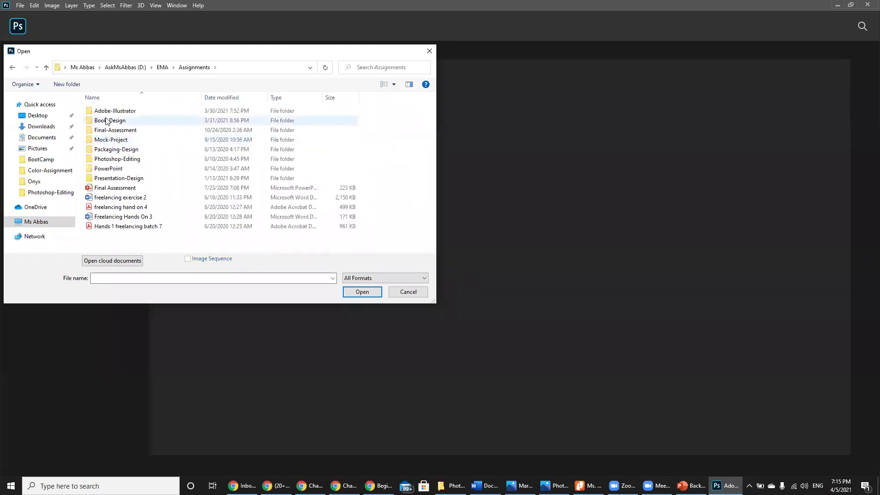
pyautogui.doubleClick(136, 161)
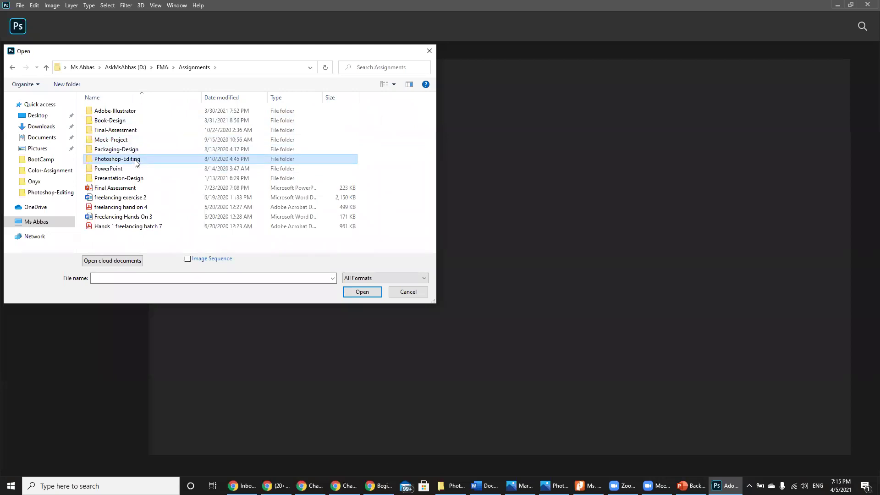
pyautogui.doubleClick(111, 162)
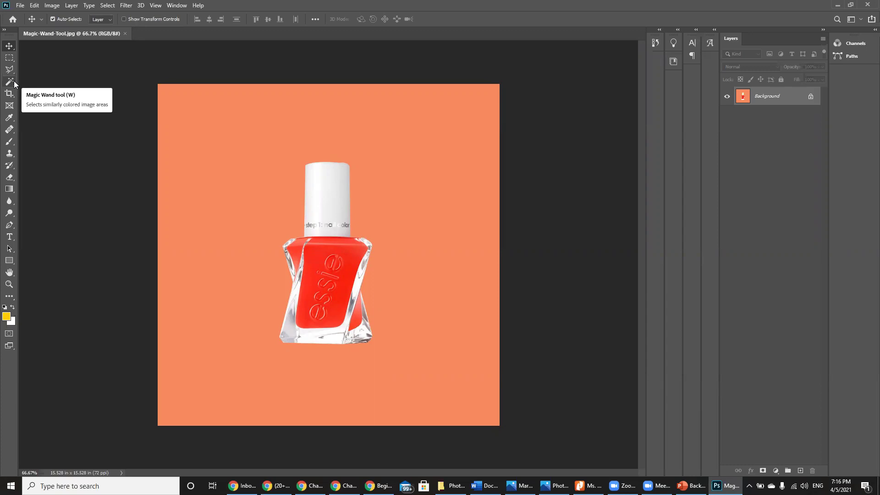
# Unlock the Background layer so it becomes a regular layer, and duplicate it.
pyautogui.click(809, 98)
pyautogui.hotkey('ctrl', 'z')
pyautogui.click(812, 96)
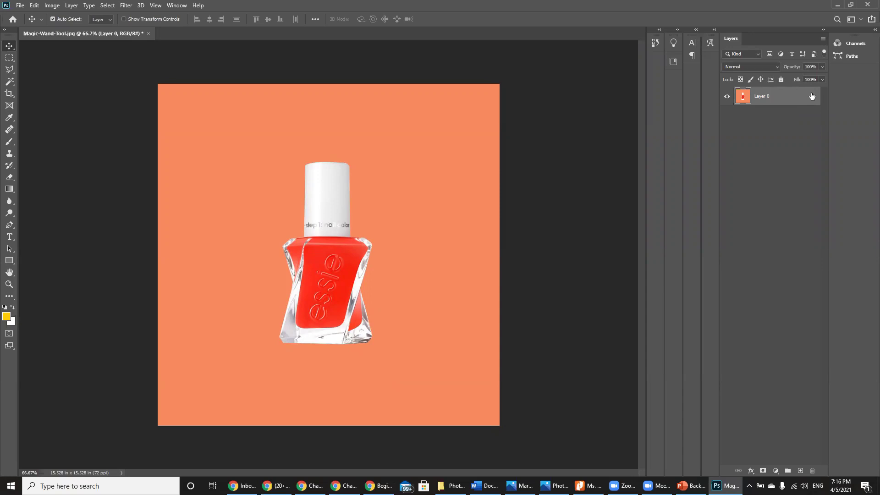
pyautogui.press('ctrl')
pyautogui.hotkey('ctrl', 'j')
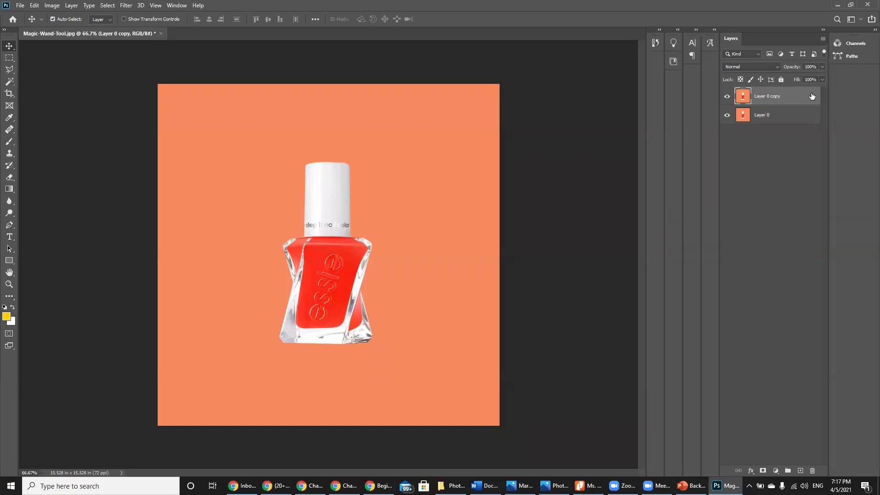
# Select the orange background around the nail polish bottle on the duplicate layer with the Magic Wand at tolerance 15.
pyautogui.click(14, 82)
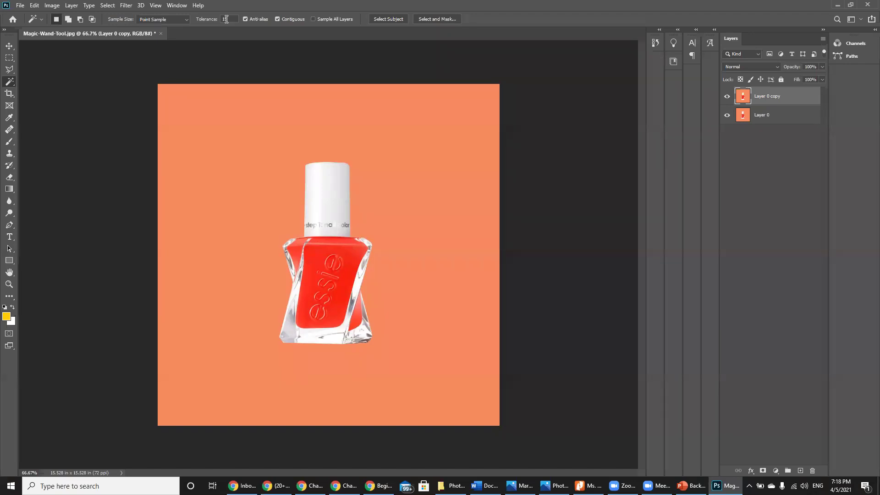
pyautogui.click(413, 149)
# Examine the edge of the bottle's cap at pixel level, with and without the selection outline.
pyautogui.hotkey('ctrl', '+')
pyautogui.hotkey('ctrl', '+')
pyautogui.hotkey('ctrl', '+')
pyautogui.hotkey('ctrl', '+')
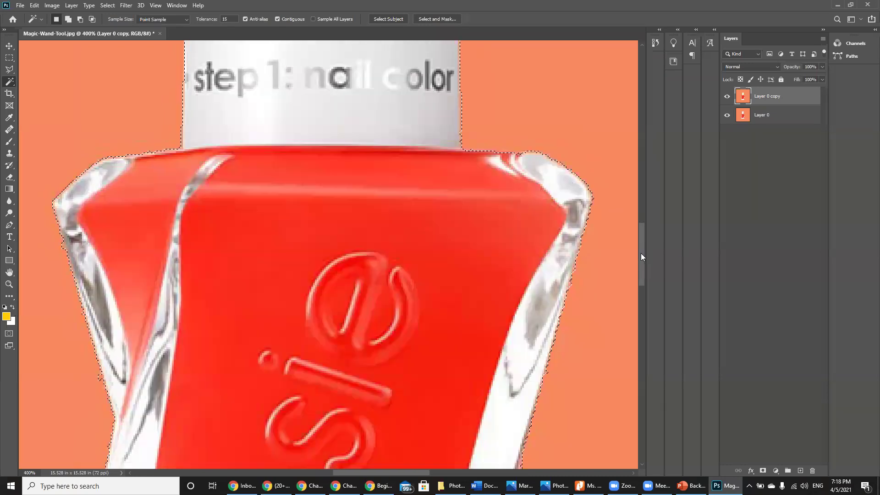
pyautogui.moveTo(642, 242); pyautogui.dragTo(640, 182)
pyautogui.hotkey('ctrl', '+')
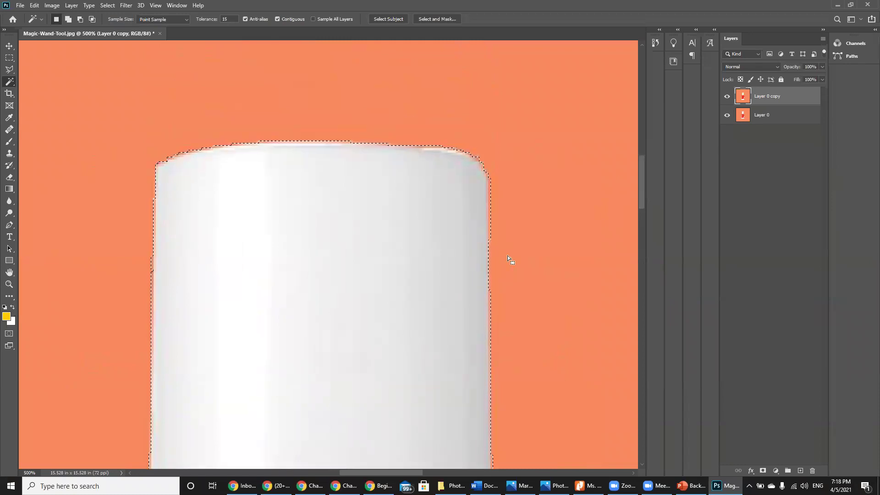
pyautogui.hotkey('ctrl', '+')
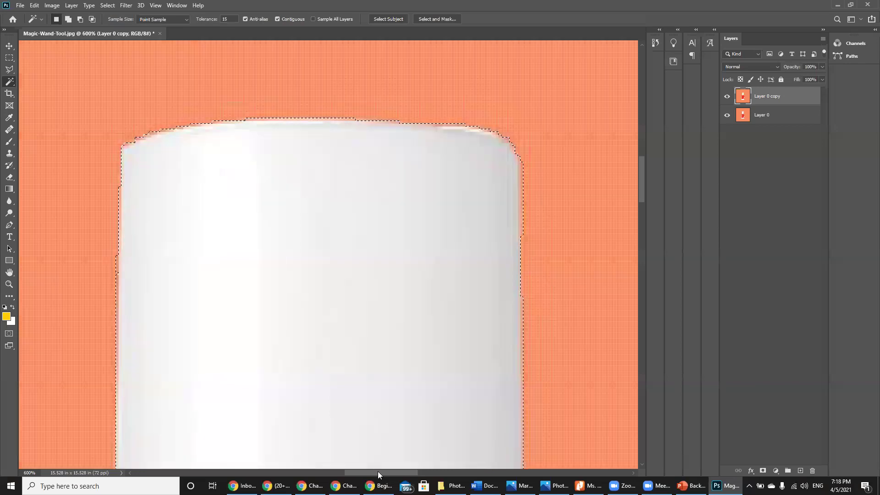
pyautogui.hotkey('ctrl', '+')
pyautogui.hotkey('ctrl', '+')
pyautogui.hotkey('ctrl', '+')
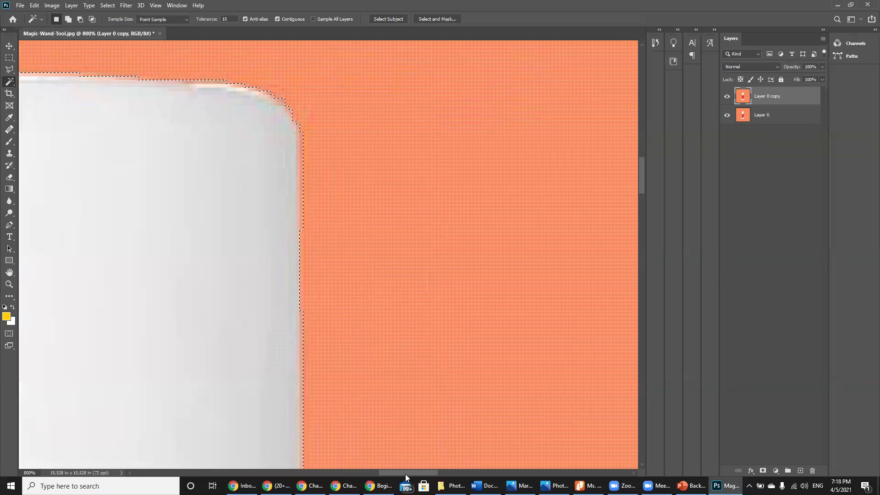
pyautogui.hotkey('ctrl', '+')
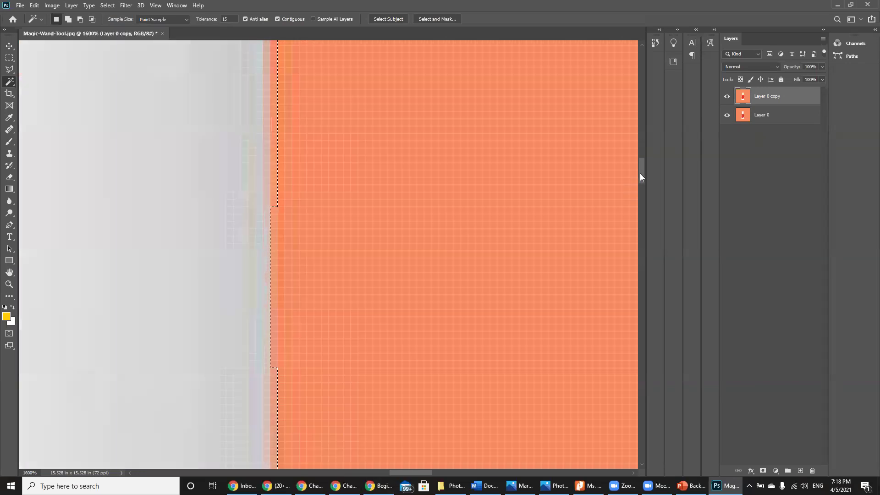
pyautogui.scroll(4, 636, 166)
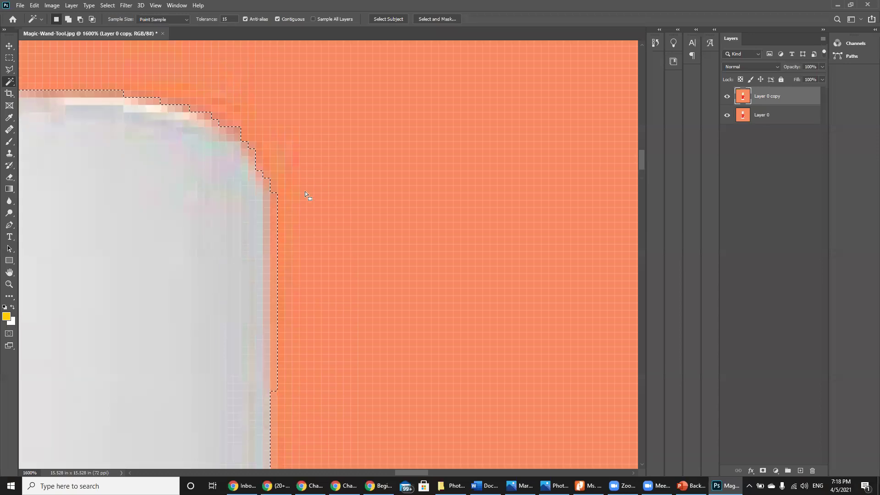
pyautogui.scroll(-1, 305, 191)
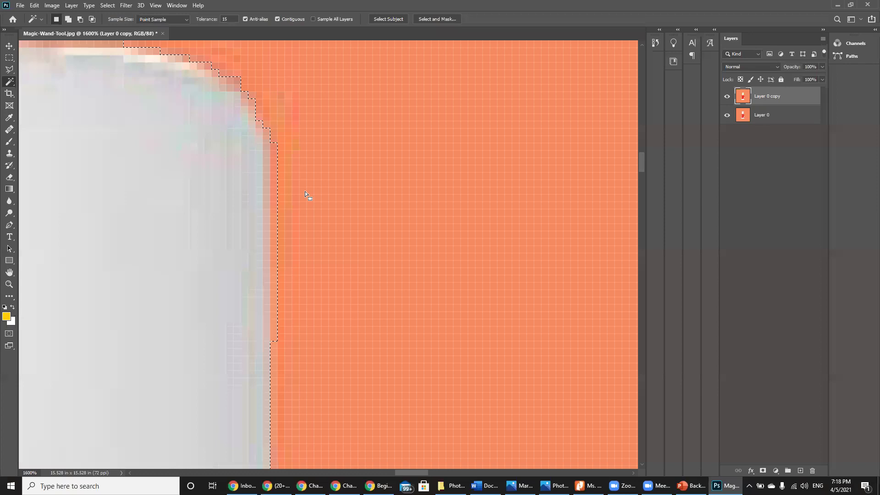
pyautogui.hotkey('ctrl', 'd')
pyautogui.scroll(-2, 305, 193)
pyautogui.hscroll(-2, 306, 193)
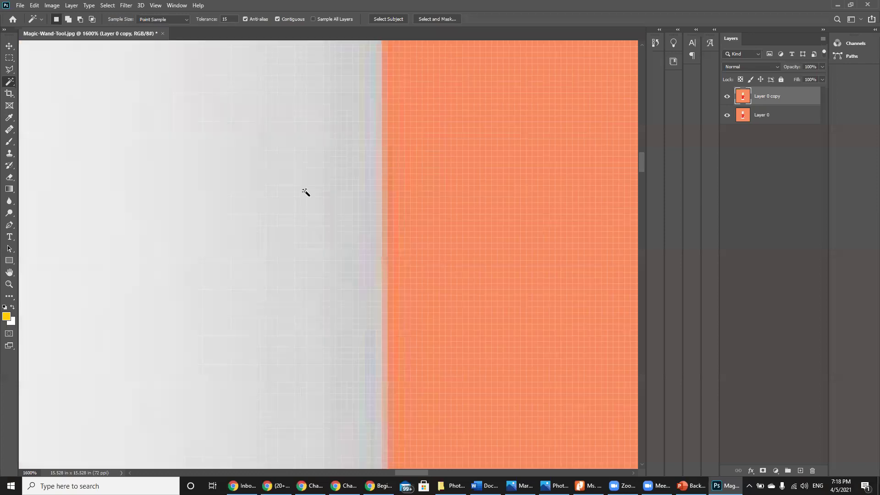
# Restore the dropped selection to delete the orange background from Layer 0 copy, and hide Layer 0.
pyautogui.hotkey('ctrl', '0')
pyautogui.hotkey('ctrl', 'shift', 'd')
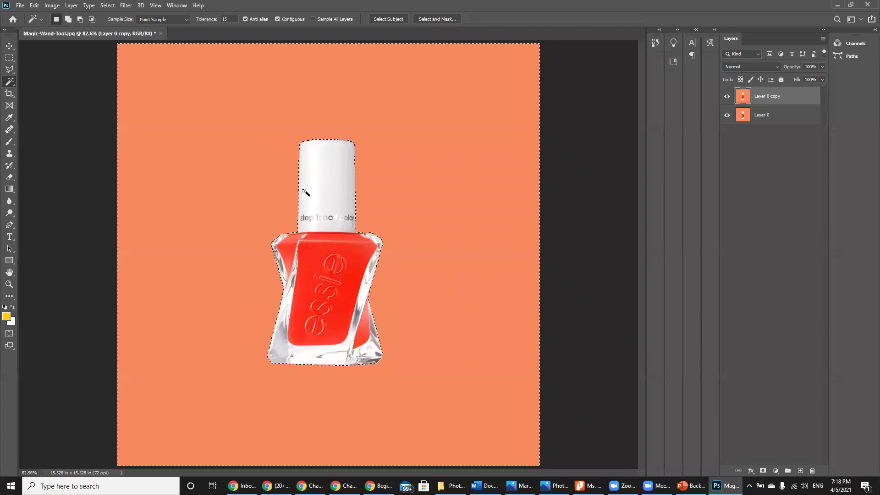
pyautogui.press('Delete')
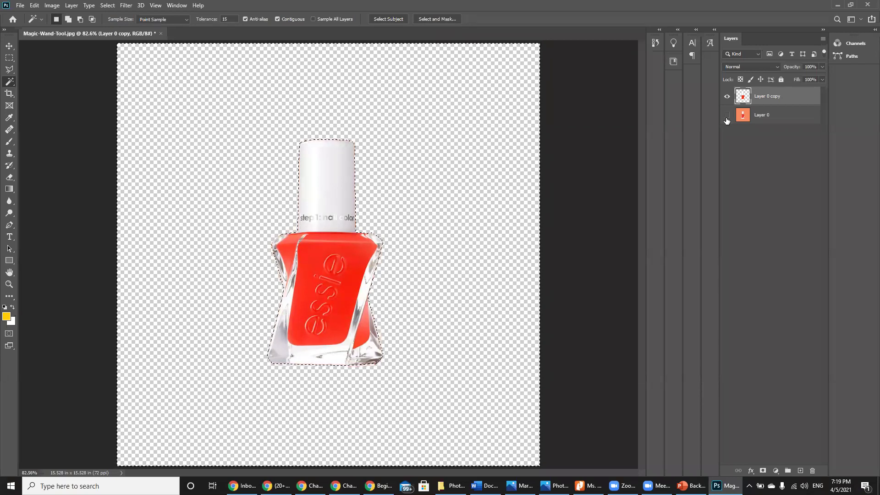
# Check the cut-out bottle's edges up close and clear the selection.
pyautogui.hotkey('ctrl', '+')
pyautogui.hotkey('ctrl', '+')
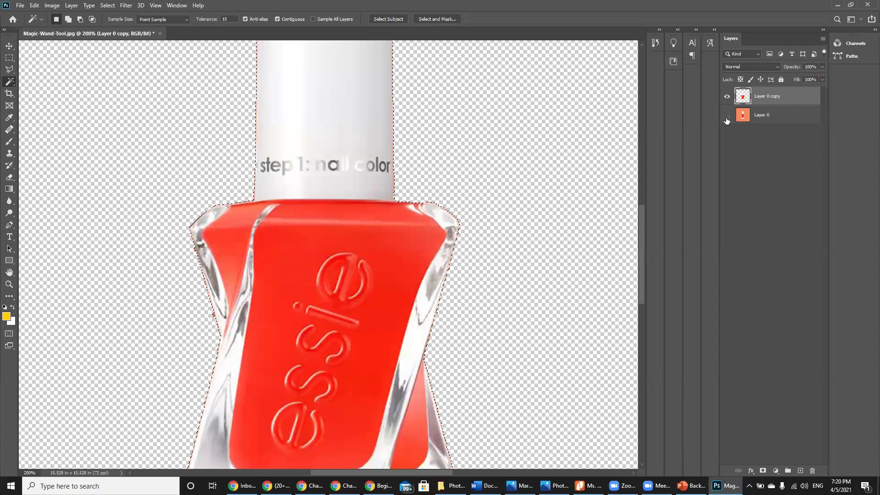
pyautogui.hotkey('ctrl', 'd')
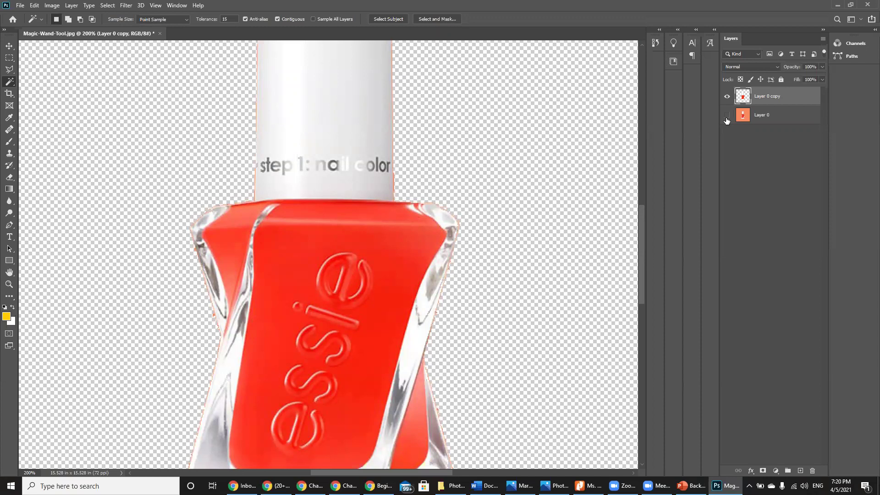
pyautogui.hotkey('ctrl', '-')
pyautogui.hotkey('ctrl', '-')
pyautogui.hotkey('ctrl', '-')
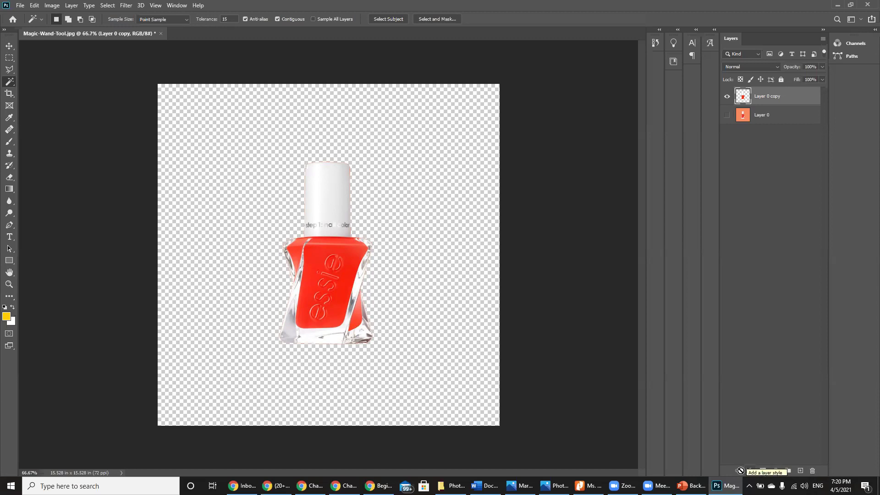
# Add a solid color fill layer in yellow fecd06 and place it directly beneath the cut-out bottle layer.
pyautogui.click(800, 471)
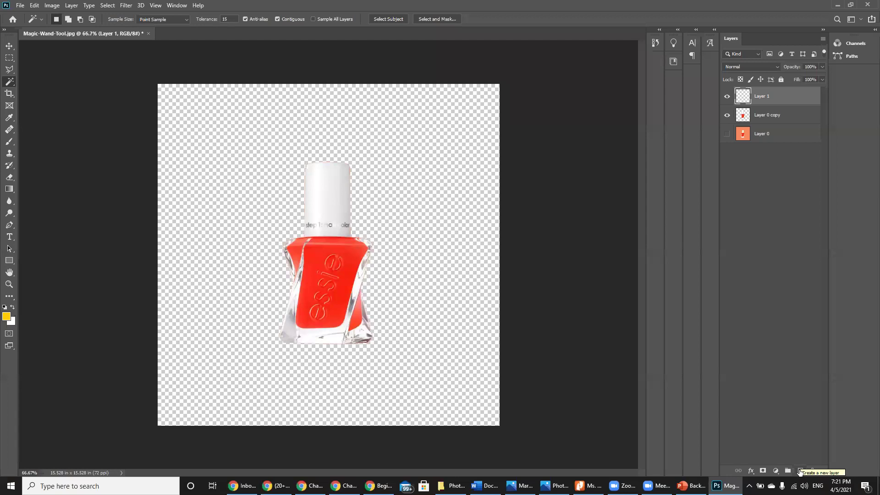
pyautogui.click(72, 5)
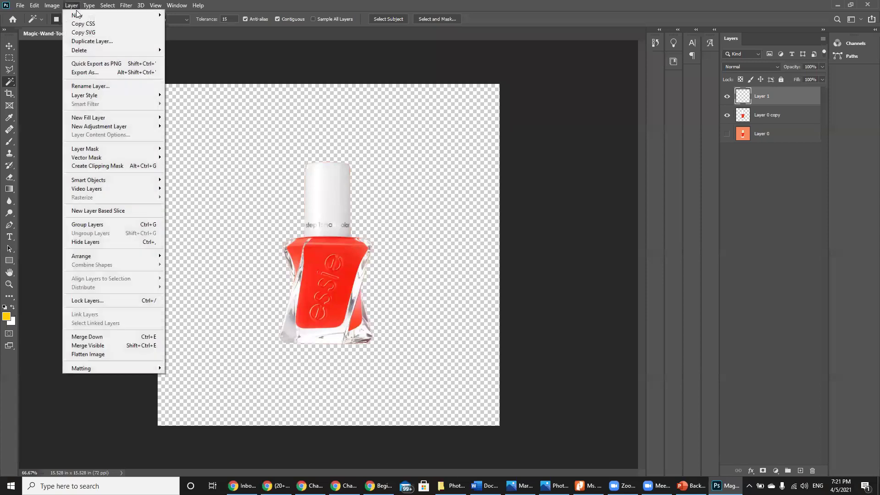
pyautogui.moveTo(88, 121)
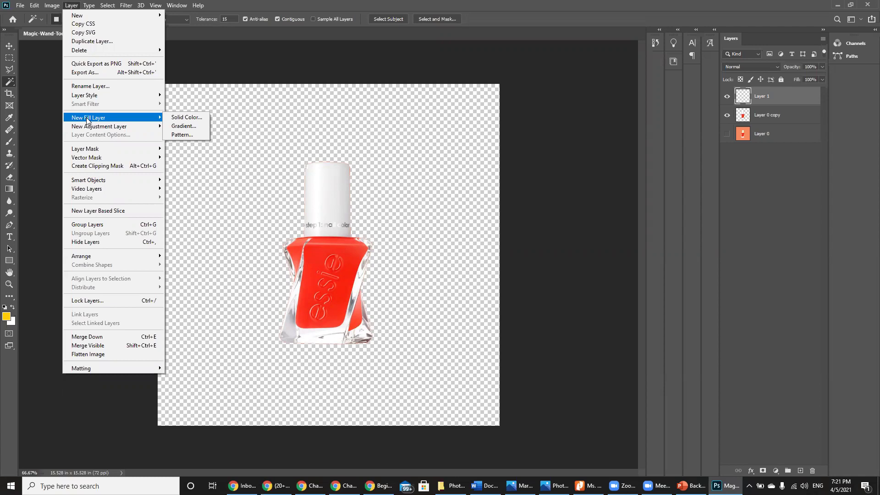
pyautogui.click(203, 118)
pyautogui.press('Return')
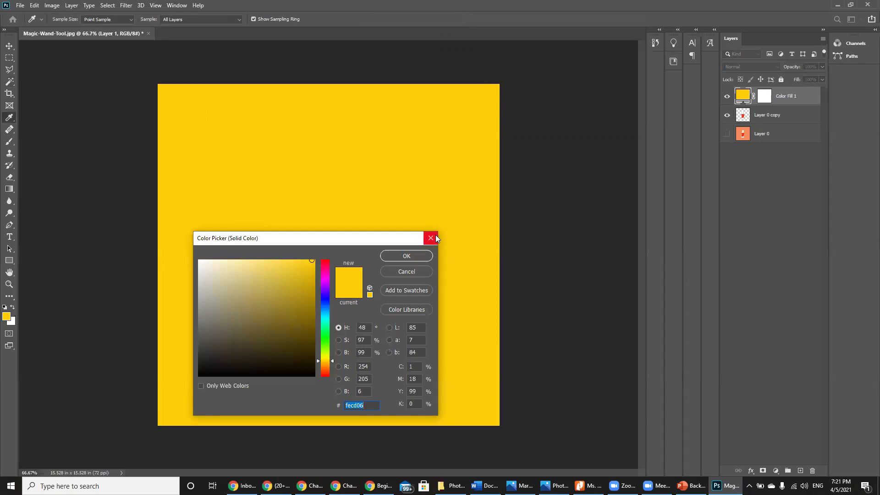
pyautogui.click(420, 255)
pyautogui.press('w')
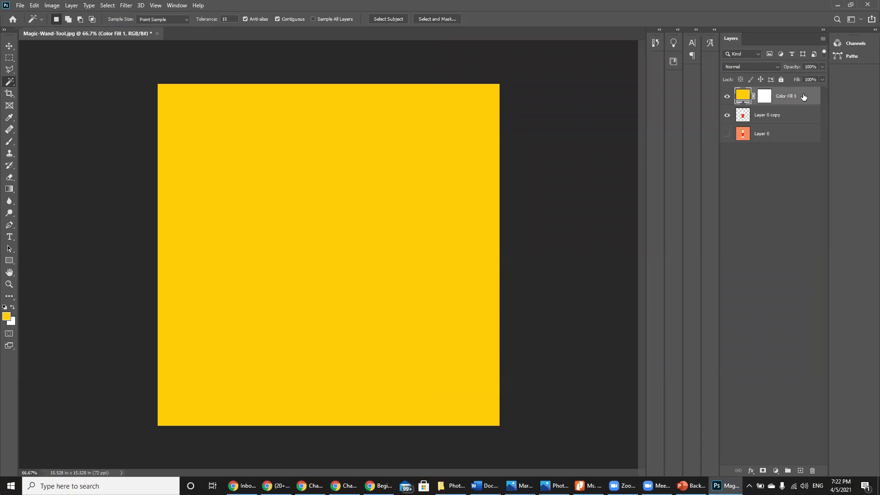
pyautogui.moveTo(804, 95); pyautogui.dragTo(800, 127)
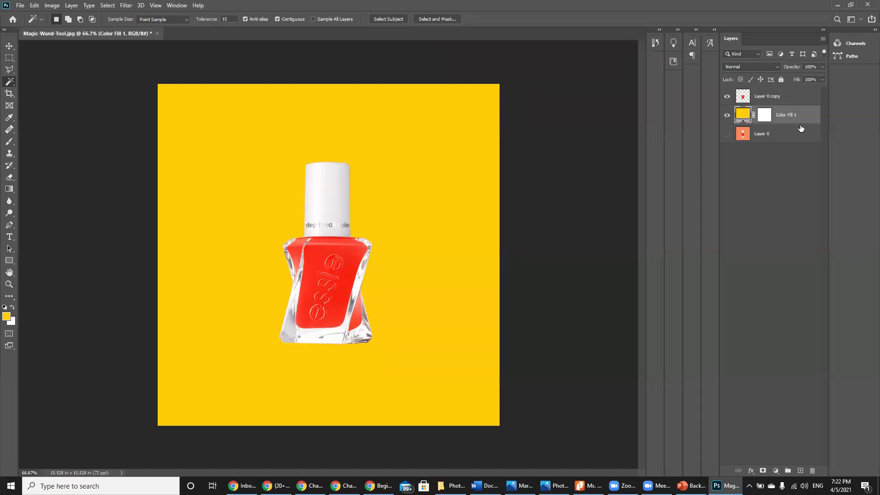
# Change the fill layer's color to a bright cyan blue and check the bottle's edges against it.
pyautogui.doubleClick(743, 114)
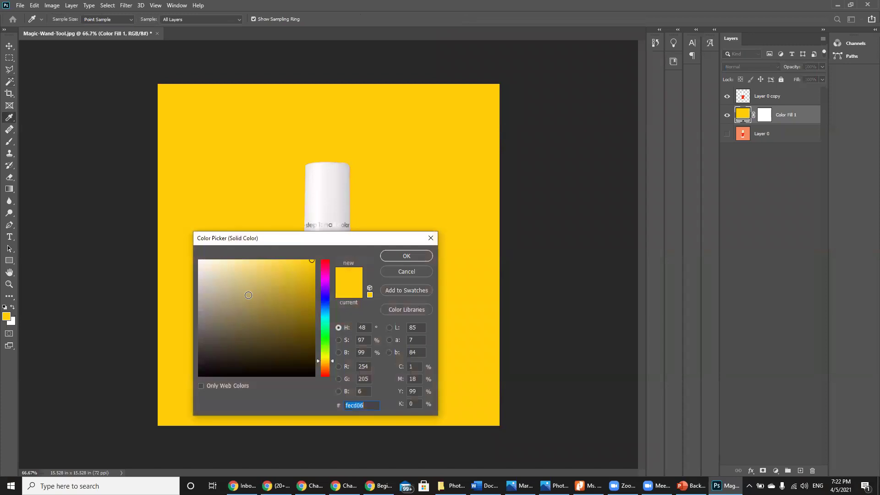
pyautogui.moveTo(249, 353)
pyautogui.mouseDown()
pyautogui.moveTo(216, 375)
pyautogui.moveTo(298, 317)
pyautogui.moveTo(325, 336)
pyautogui.moveTo(326, 257)
pyautogui.mouseUp()
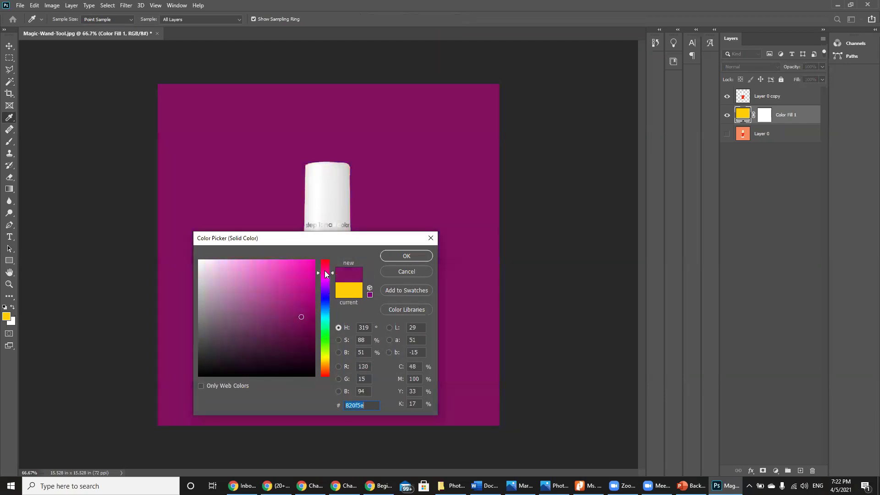
pyautogui.click(323, 316)
pyautogui.click(304, 283)
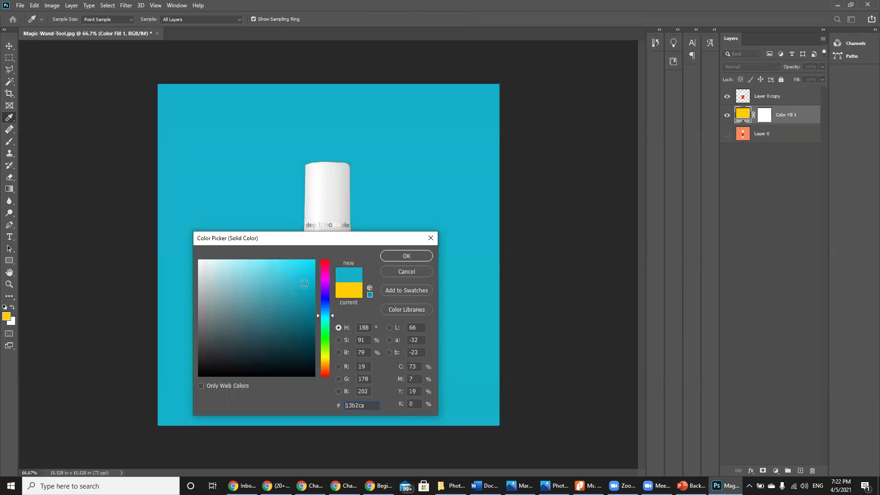
pyautogui.click(303, 266)
pyautogui.click(404, 255)
pyautogui.press('w')
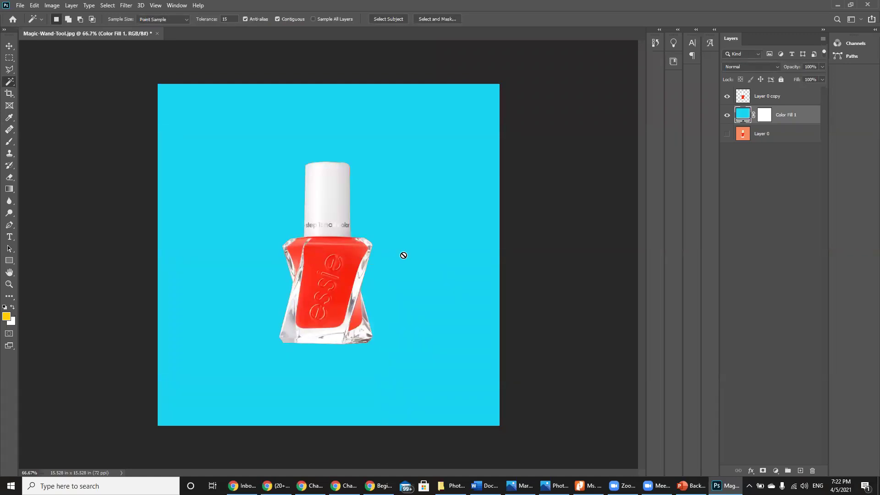
pyautogui.hotkey('ctrl', '+')
pyautogui.hotkey('ctrl', '+')
pyautogui.moveTo(642, 258); pyautogui.dragTo(642, 234)
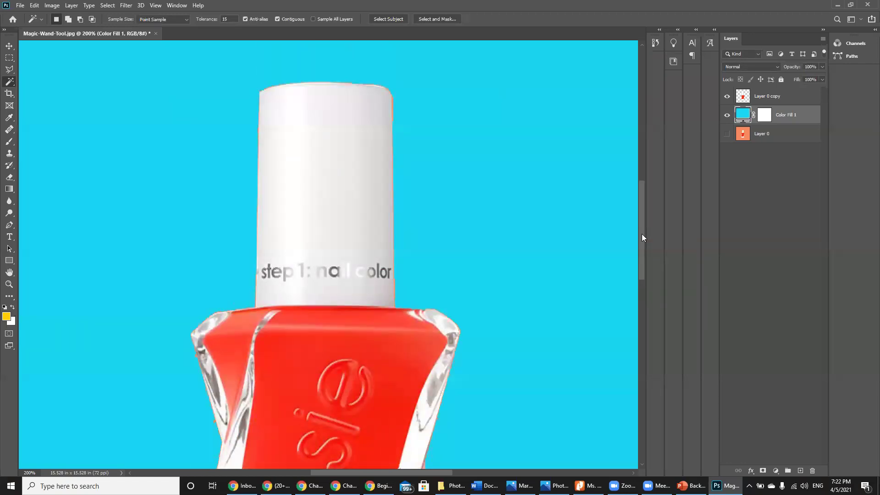
pyautogui.hotkey('ctrl', '0')
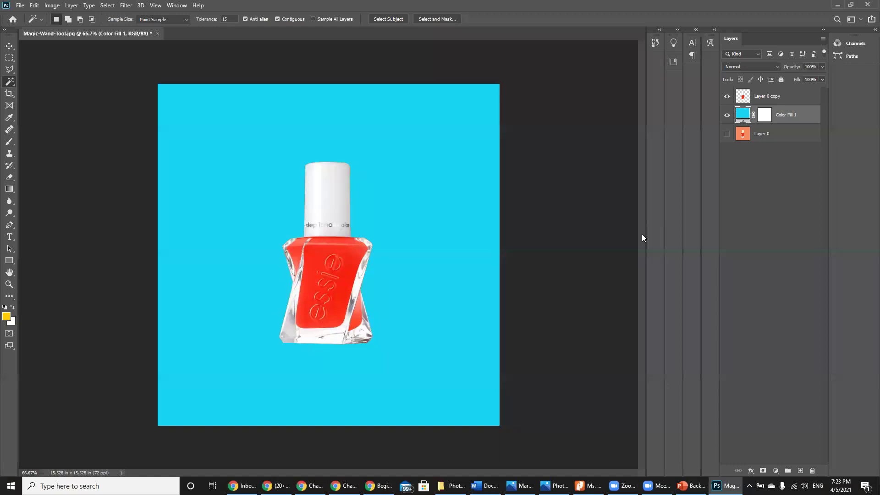
# Hide the cut-out bottle layer, Layer 0 copy, and delete it.
pyautogui.click(727, 96)
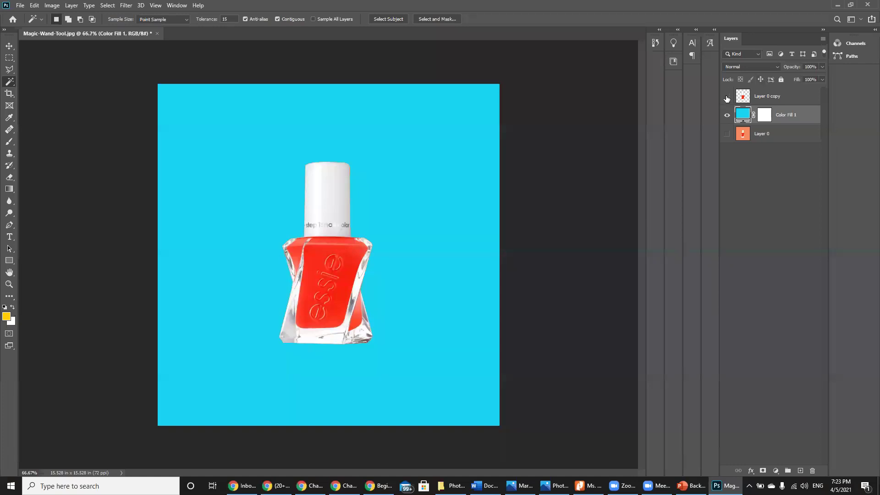
pyautogui.click(755, 99)
pyautogui.press('Delete')
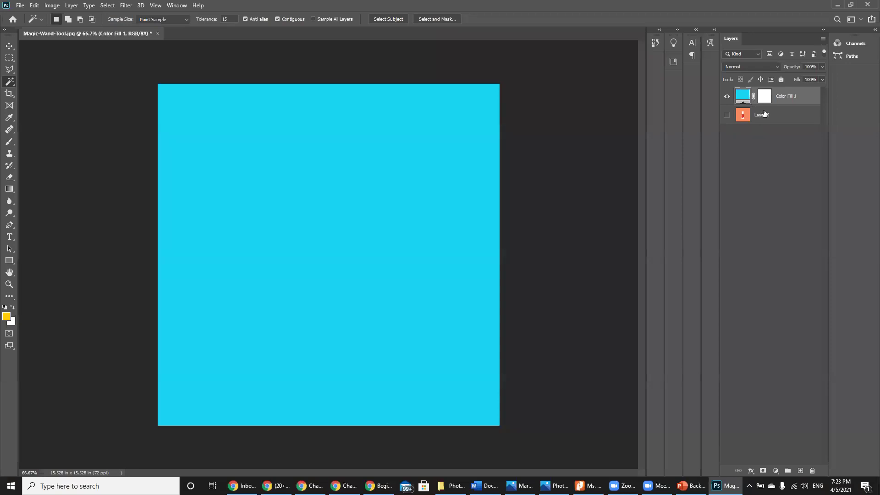
# Show the original Layer 0 and place a duplicate of it above the color fill layer.
pyautogui.click(764, 114)
pyautogui.click(727, 115)
pyautogui.hotkey('ctrl', 'j')
pyautogui.moveTo(771, 115); pyautogui.dragTo(768, 90)
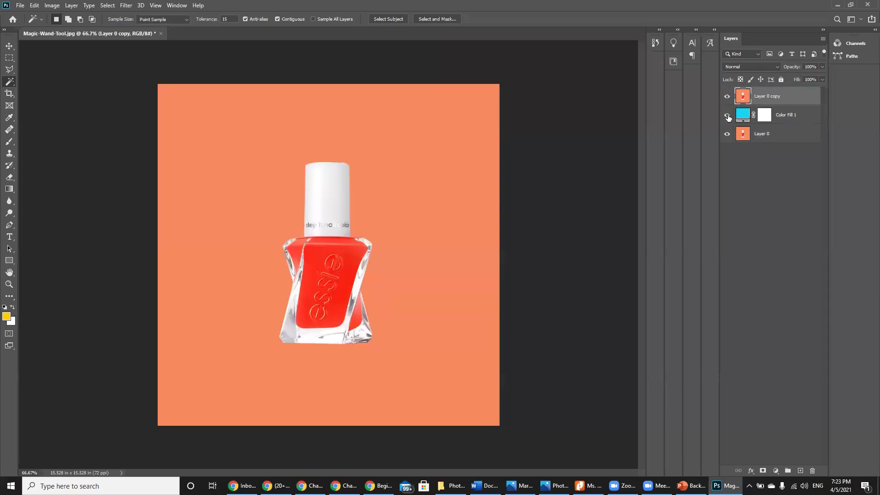
# Try a Magic Wand selection of the orange background at tolerance 50, check it along the bottle's edges, and clear it.
pyautogui.hotkey('ctrl', '1')
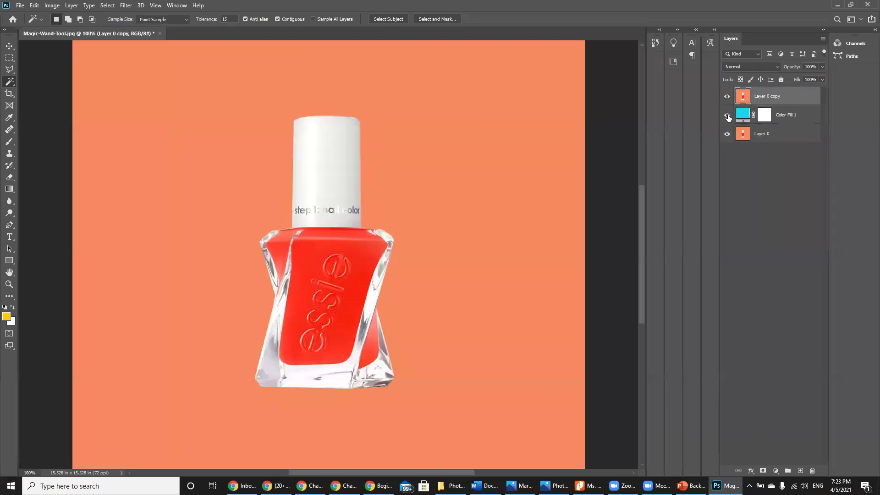
pyautogui.doubleClick(227, 18)
pyautogui.click(420, 154)
pyautogui.hotkey('ctrl', '0')
pyautogui.hotkey('ctrl', '+')
pyautogui.hotkey('ctrl', '+')
pyautogui.hotkey('ctrl', '+')
pyautogui.hotkey('ctrl', '+')
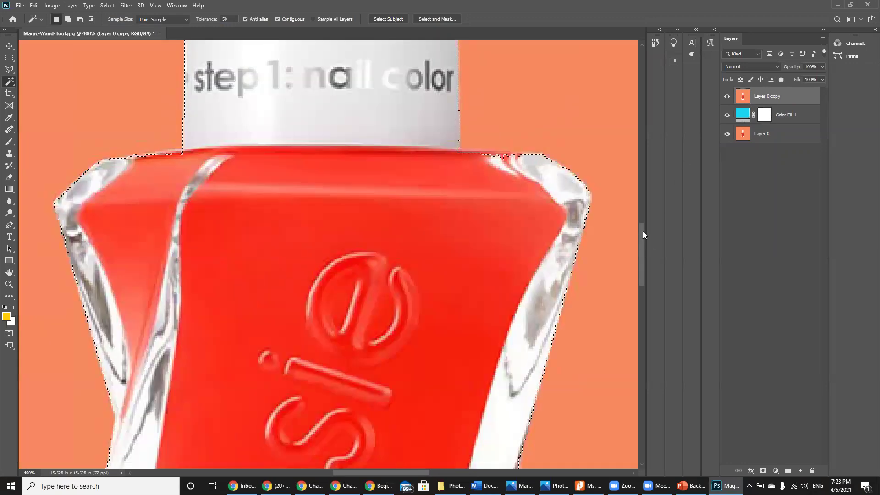
pyautogui.scroll(10, 642, 213)
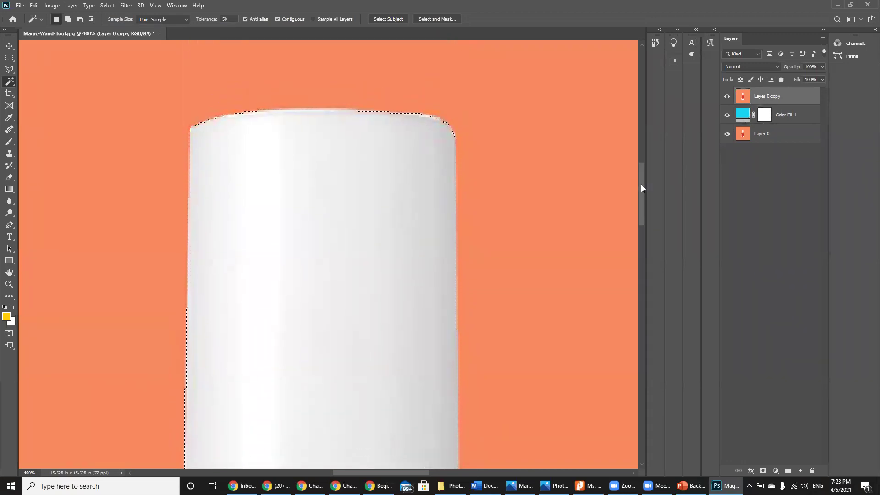
pyautogui.hotkey('ctrl', 'd')
# Try selecting the orange background with the Magic Wand at tolerance 100 and check the selection around the cap and bottle.
pyautogui.click(559, 213)
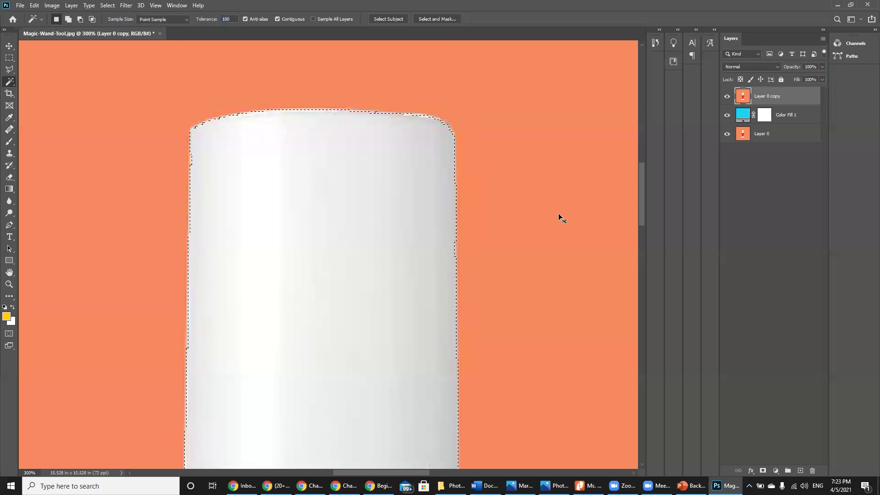
pyautogui.hotkey('ctrl', '-')
pyautogui.hotkey('ctrl', '-')
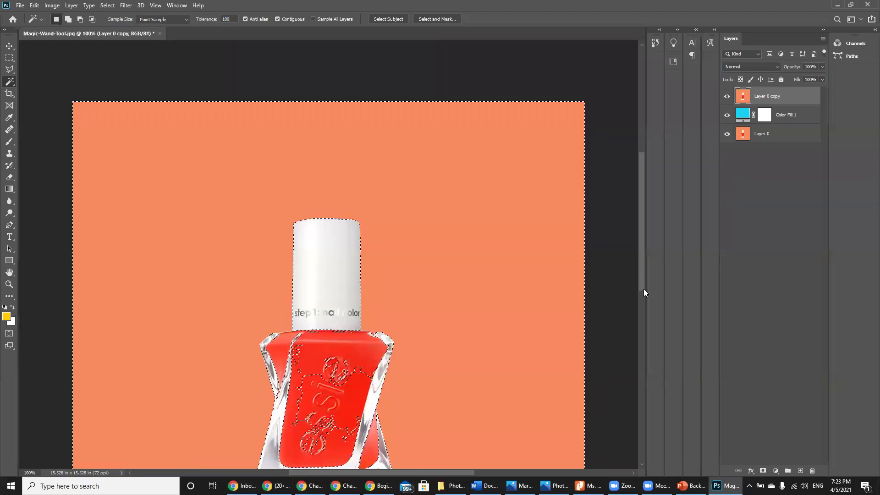
pyautogui.scroll(-3, 643, 289)
pyautogui.hotkey('ctrl', '+')
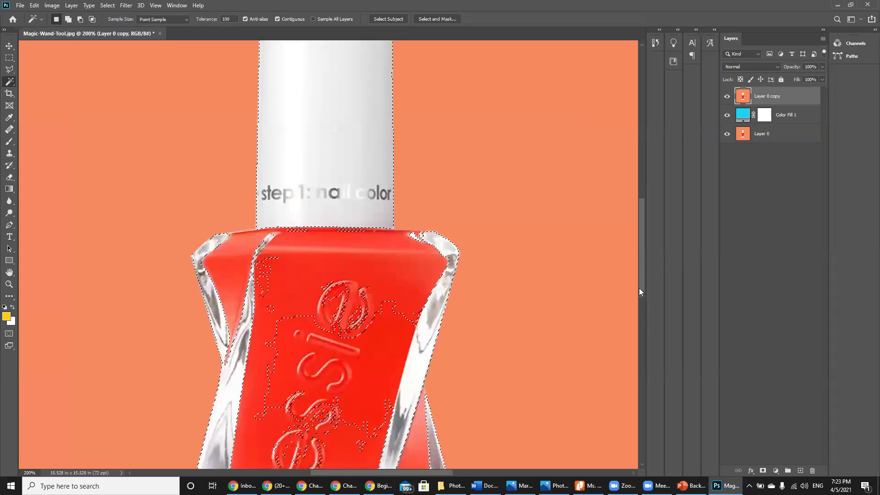
pyautogui.scroll(-3, 641, 313)
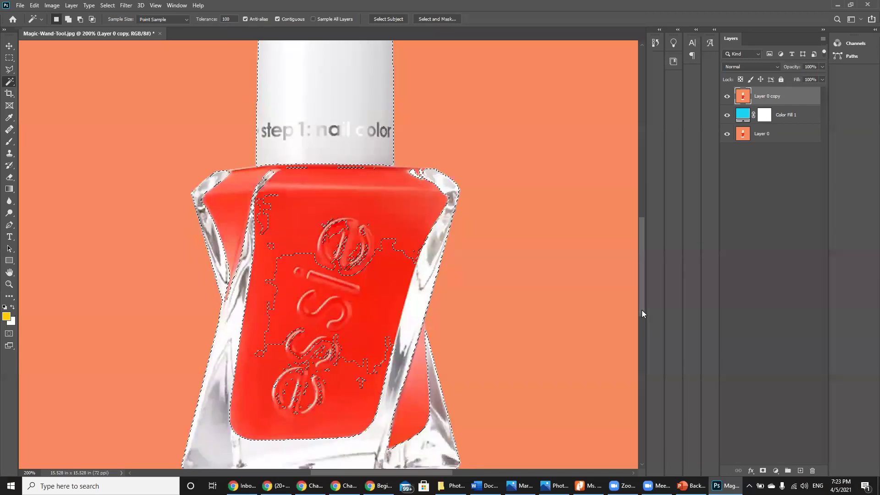
pyautogui.scroll(-1, 642, 314)
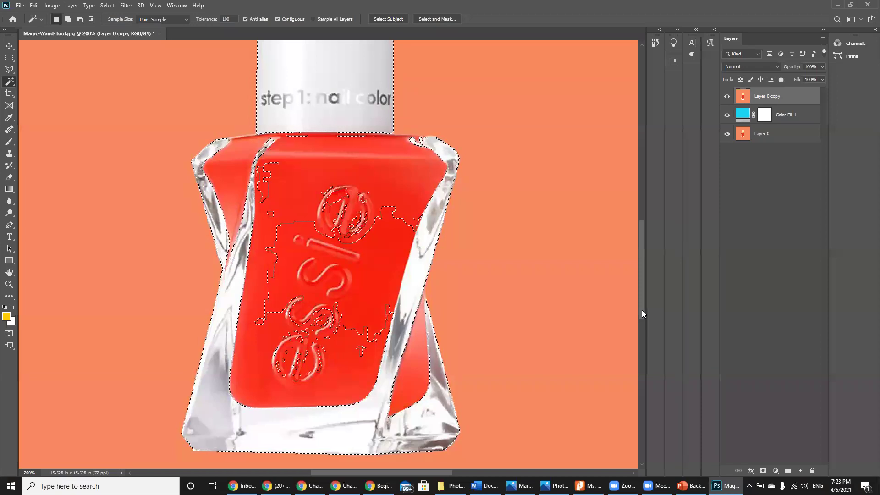
# Delete the selected area from Layer 0 copy, then undo both the deletion and the selection.
pyautogui.press('Delete')
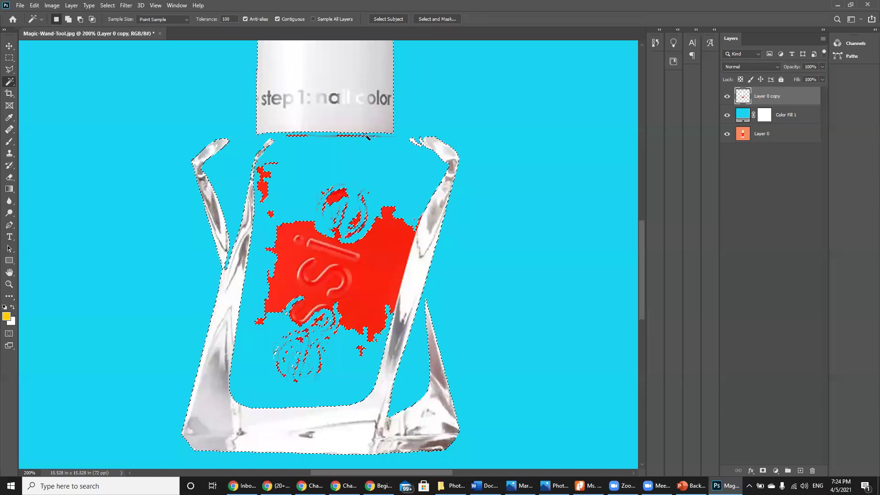
pyautogui.hotkey('ctrl', 'z')
pyautogui.hotkey('ctrl', 'z')
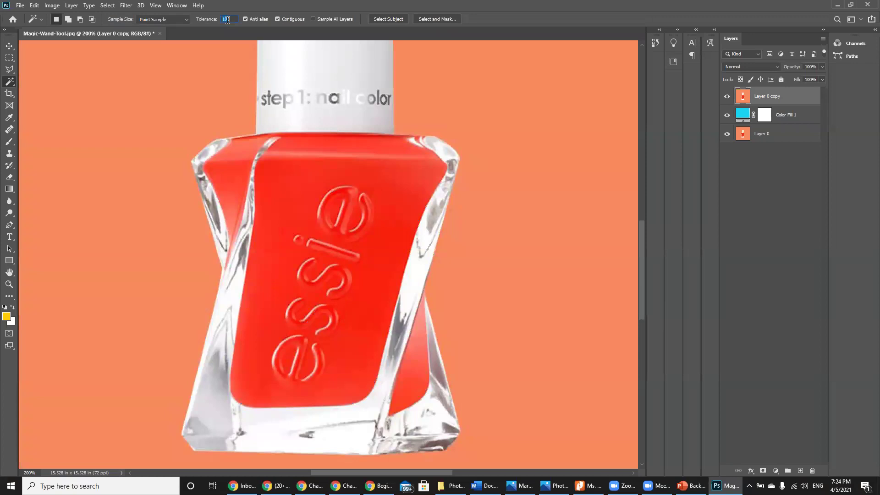
# Select the orange background on Layer 0 copy with the Magic Wand at tolerance 35, delete it, and clear the selection.
pyautogui.click(482, 131)
pyautogui.hotkey('ctrl', '+')
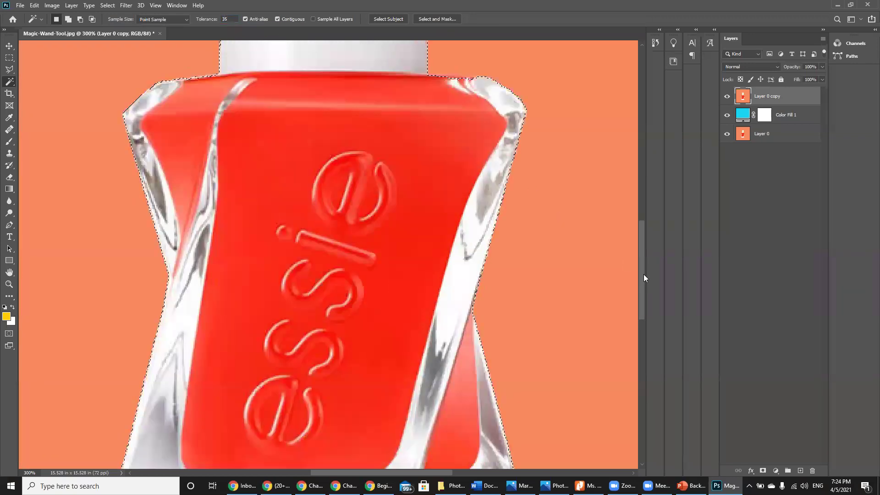
pyautogui.hotkey('ctrl', '+')
pyautogui.scroll(5, 636, 233)
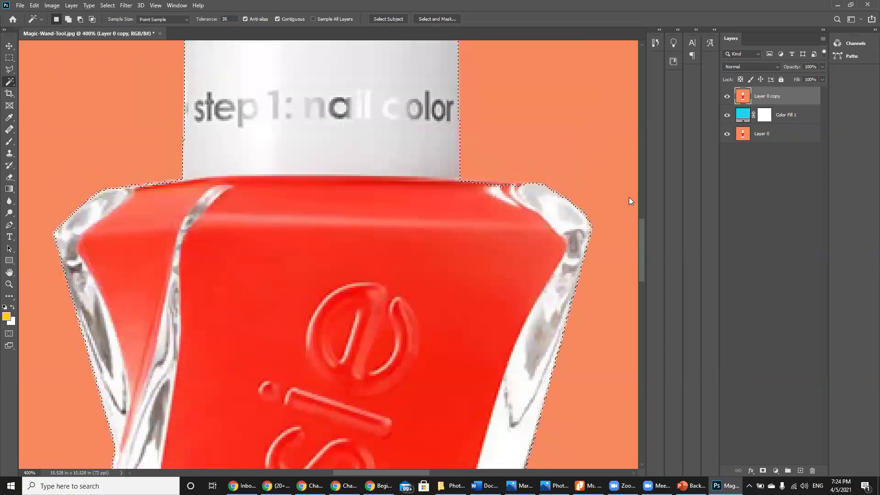
pyautogui.hotkey('ctrl', '0')
pyautogui.press('Delete')
pyautogui.hotkey('ctrl', 'd')
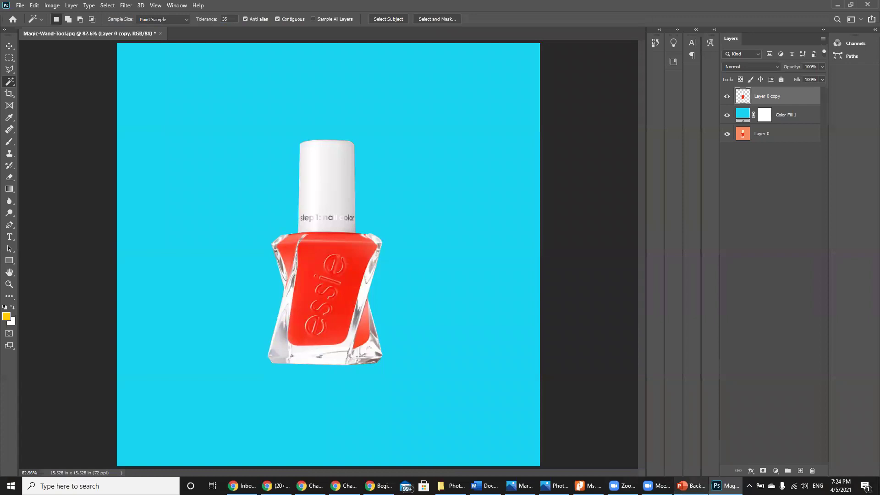
# Switch to the Background-Removal presentation in PowerPoint.
pyautogui.click(692, 486)
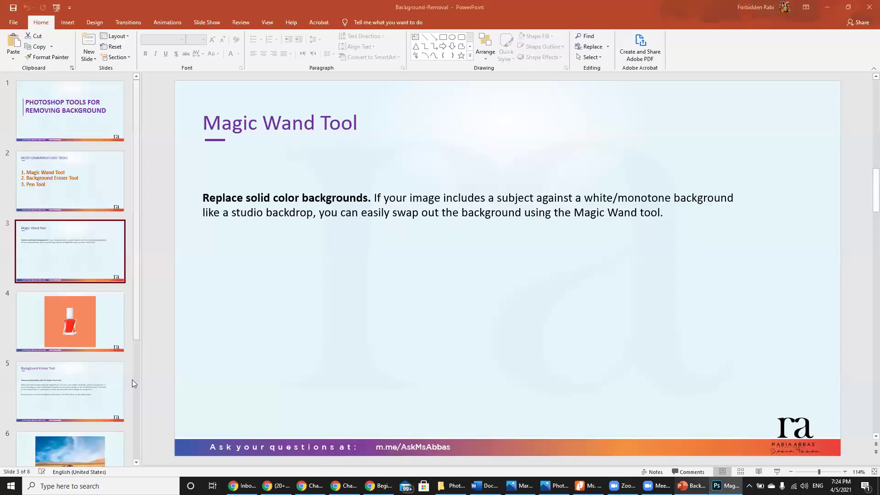
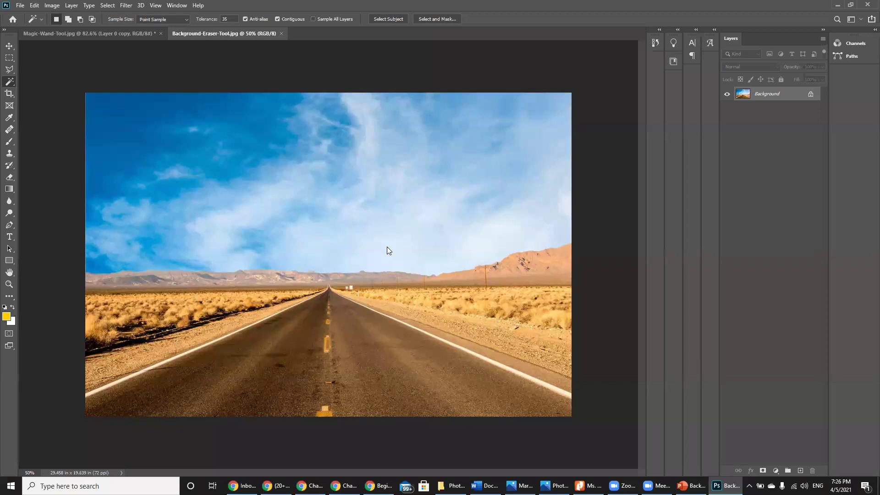
# Try selecting the pale sky in Background-Eraser-Tool.jpg with the Magic Wand at tolerance 35 and at 100, inspecting the selection edges.
pyautogui.click(387, 248)
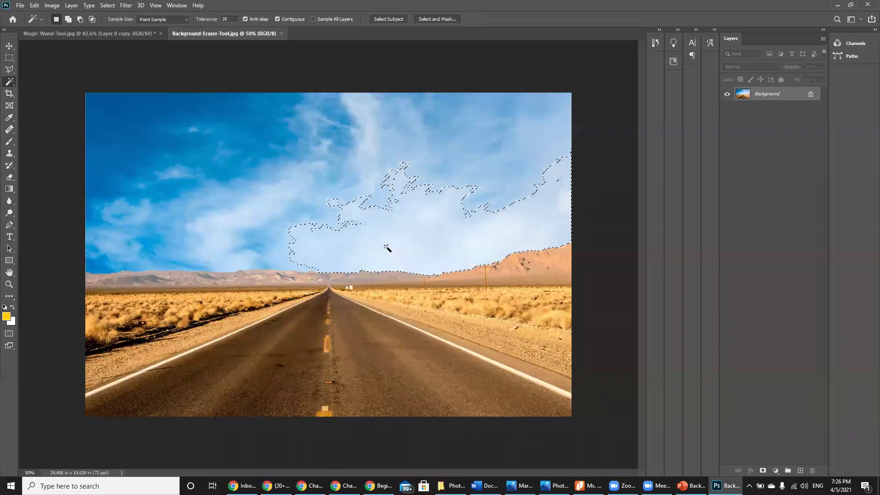
pyautogui.hotkey('ctrl', 'd')
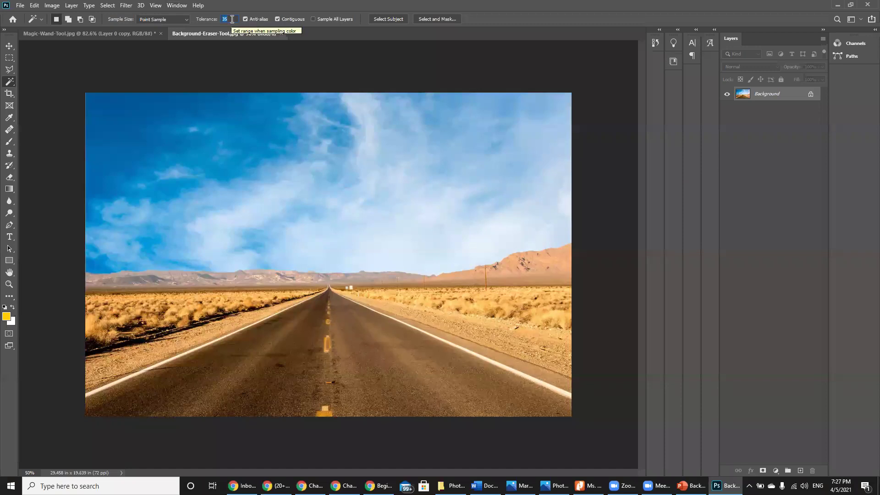
pyautogui.write('100')
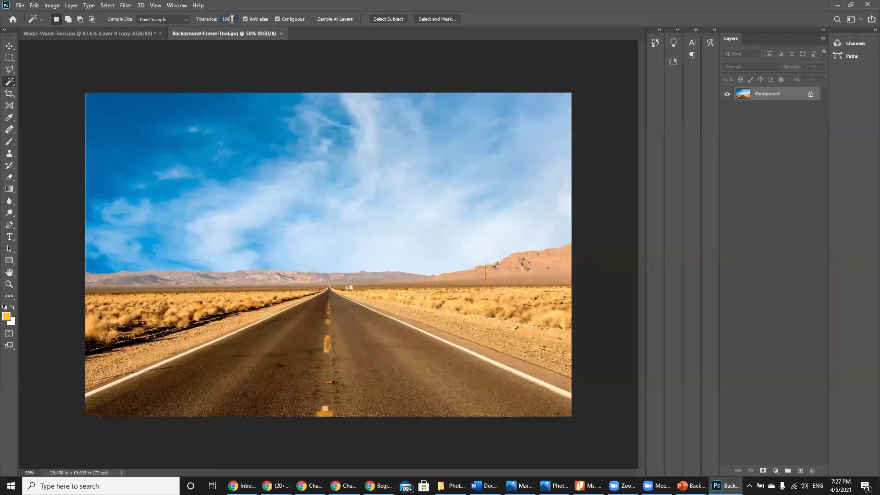
pyautogui.click(403, 246)
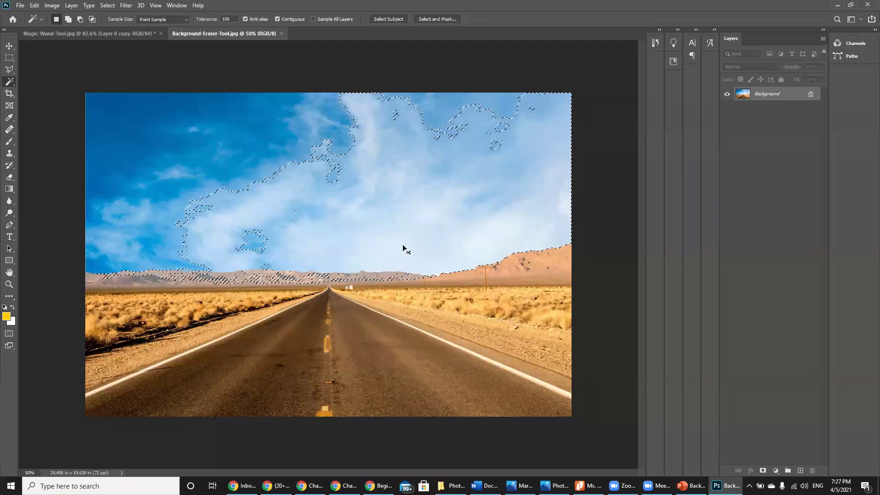
pyautogui.hotkey('ctrl', '+')
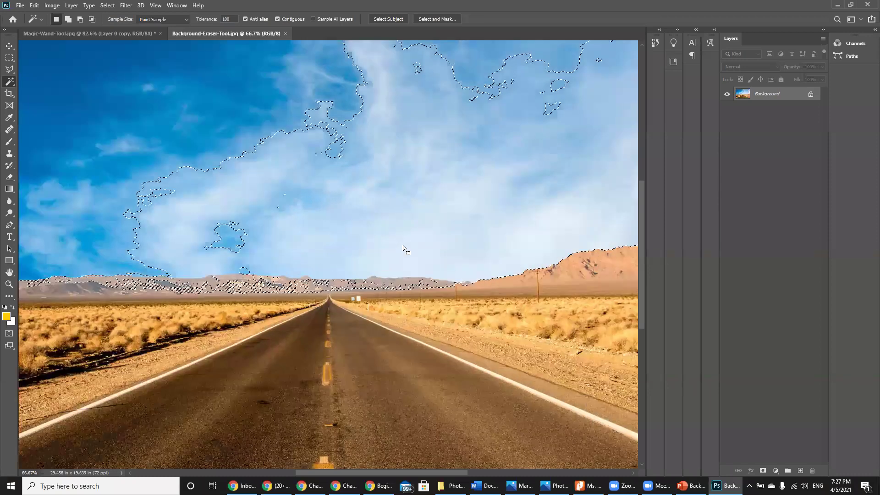
pyautogui.hotkey('ctrl', '+')
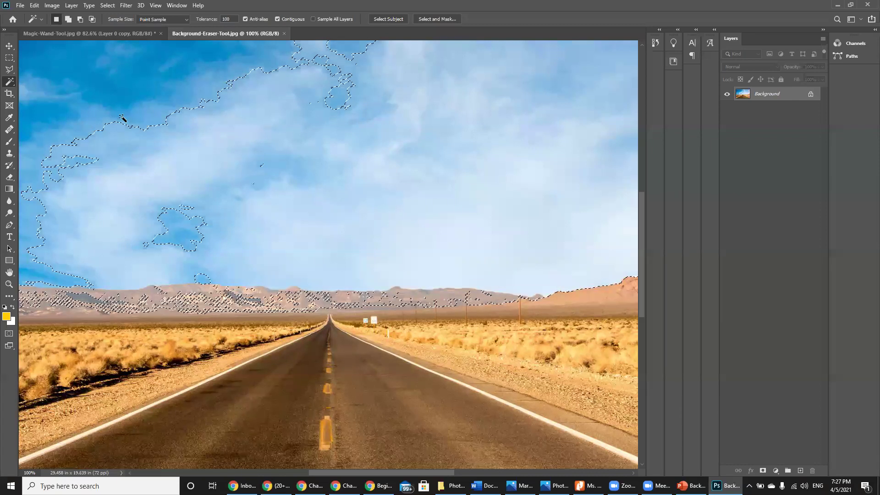
pyautogui.hotkey('ctrl', '-')
pyautogui.hotkey('ctrl', '-')
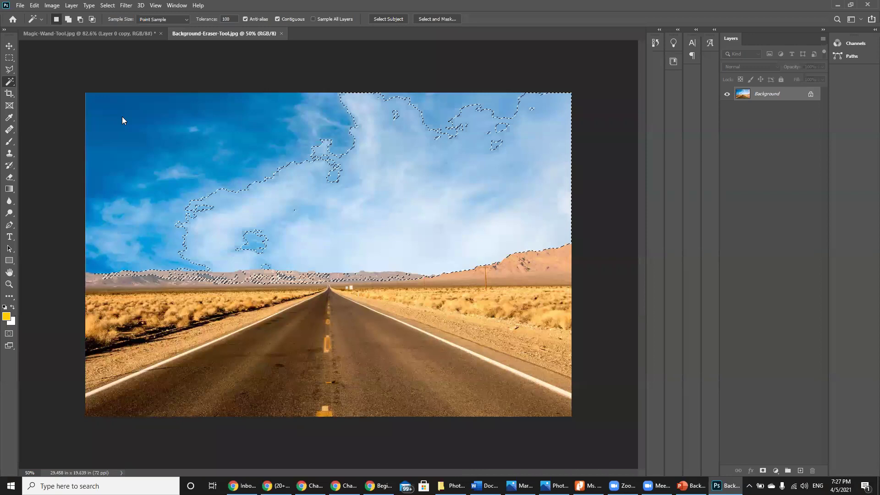
# Select the dark blue part of the sky with the Magic Wand and try to delete it, cancelling the Fill settings.
pyautogui.click(125, 113)
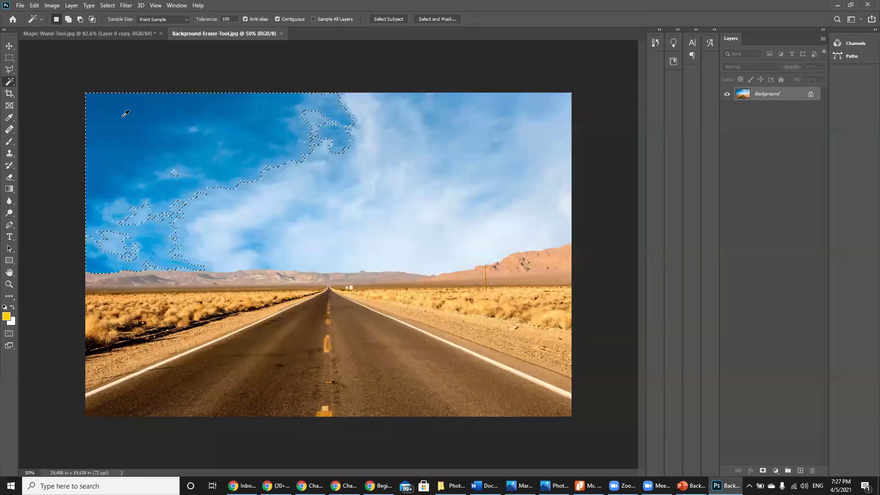
pyautogui.hotkey('shift', 'F5')
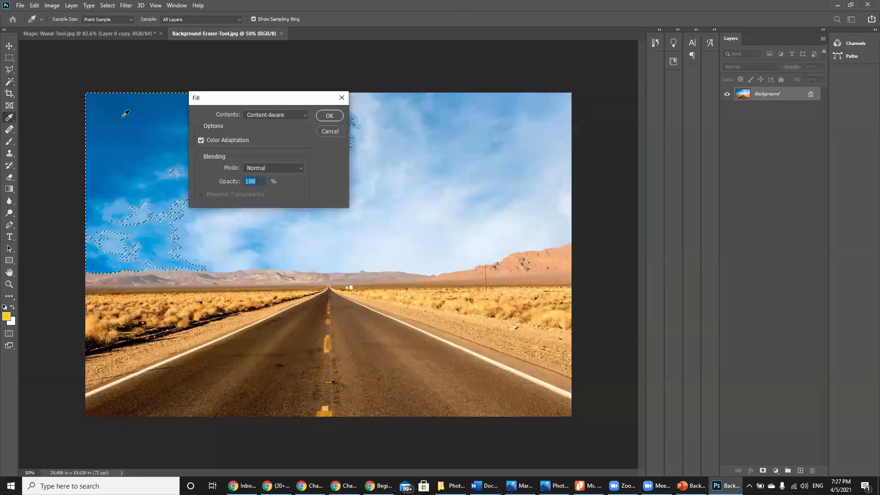
pyautogui.click(327, 132)
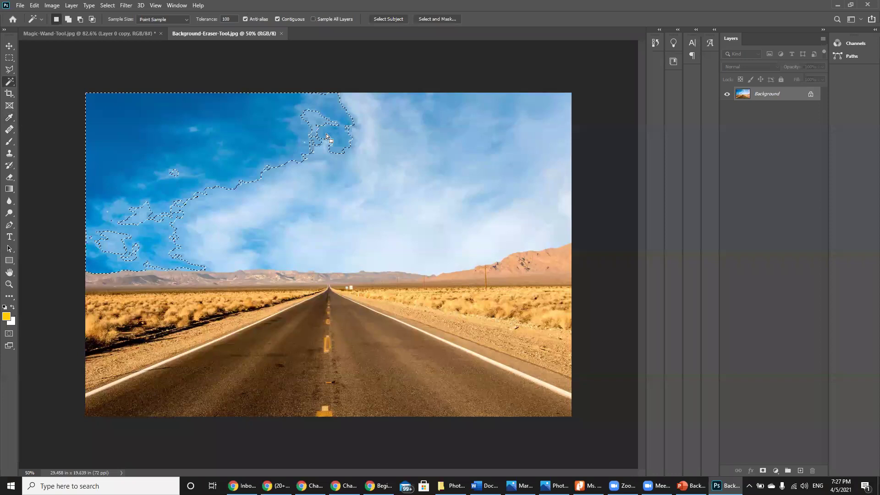
pyautogui.hotkey('shift', 'F5')
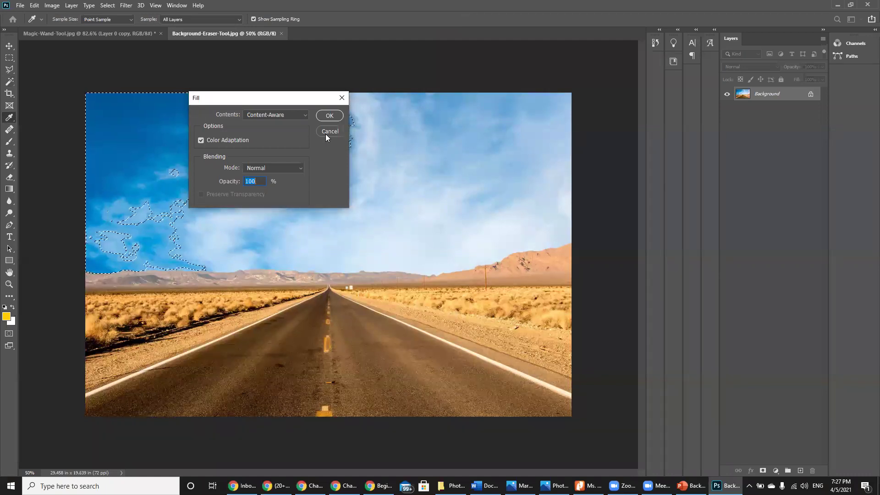
pyautogui.click(326, 133)
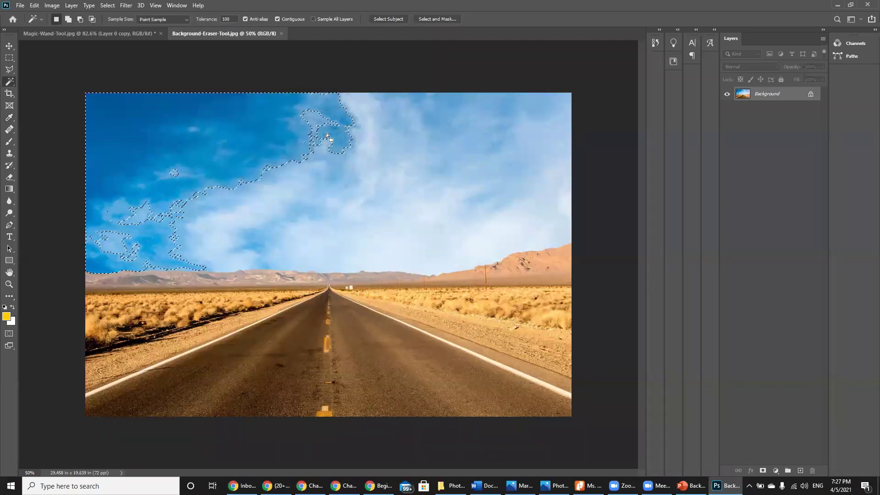
# Unlock the Background layer of the desert road photo.
pyautogui.click(811, 93)
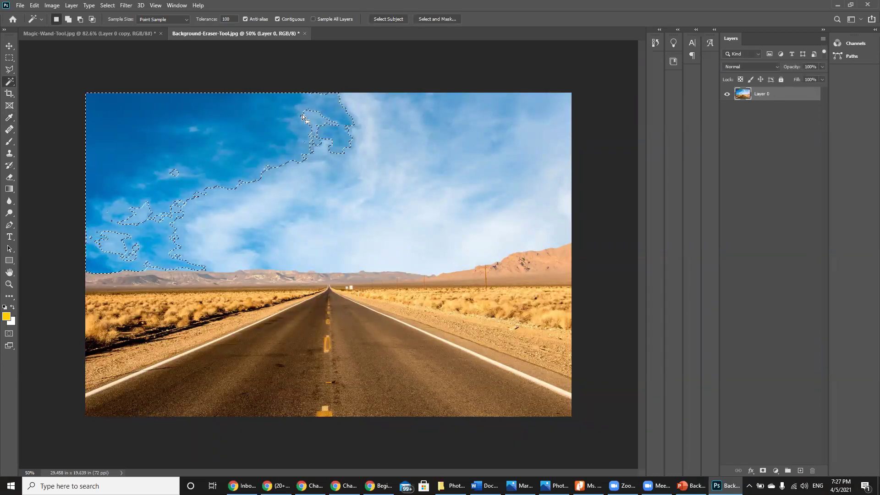
# Try deleting the selected dark blue sky from Layer 0, undo the deletion, and clear the selection.
pyautogui.press('Delete')
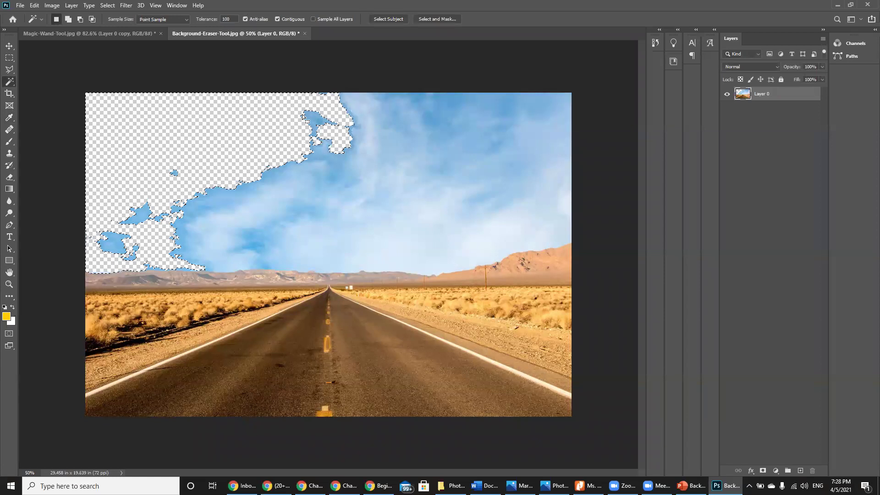
pyautogui.hotkey('ctrl', 'd')
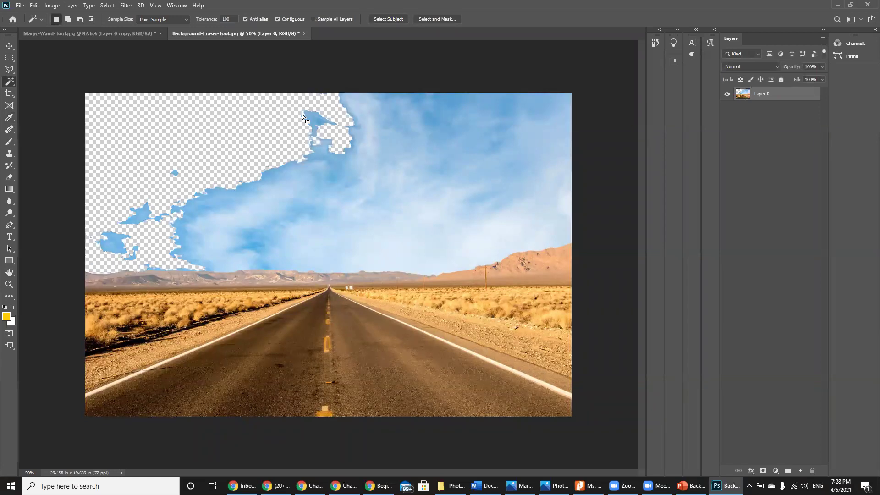
pyautogui.hotkey('ctrl', 'z')
pyautogui.hotkey('ctrl', 'z')
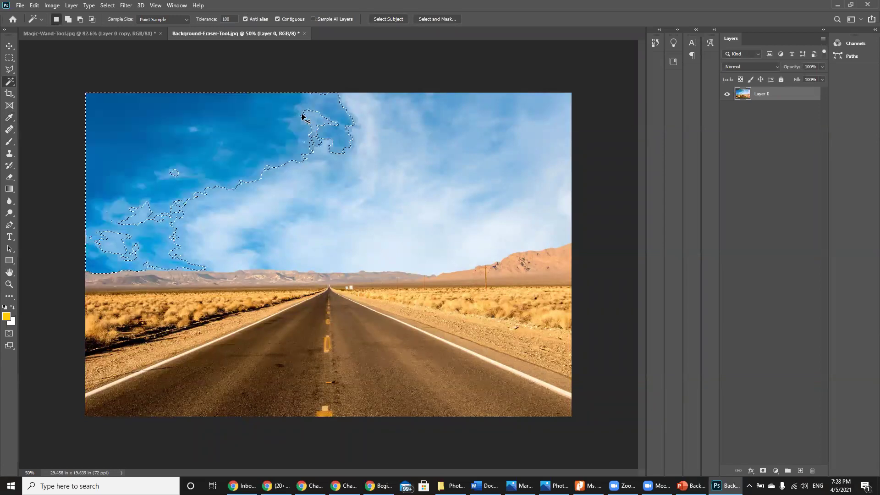
pyautogui.hotkey('ctrl', 'd')
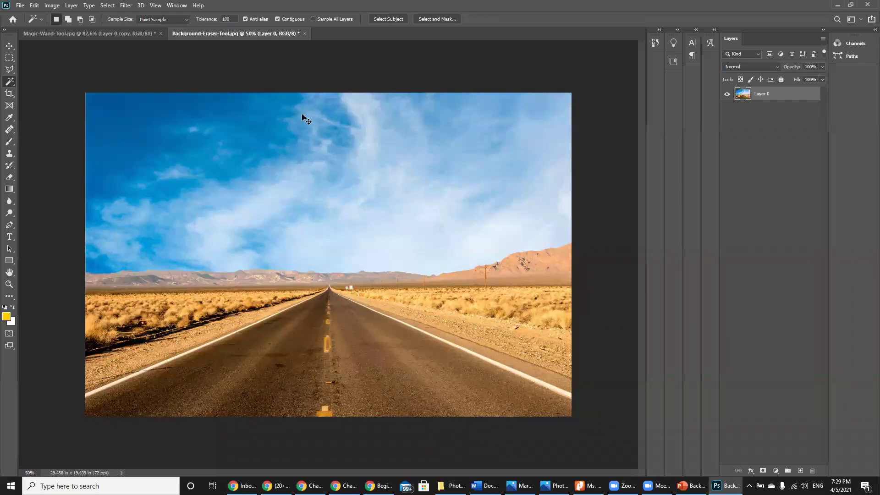
# Duplicate Layer 0 and activate the Eraser tool.
pyautogui.hotkey('ctrl', 'j')
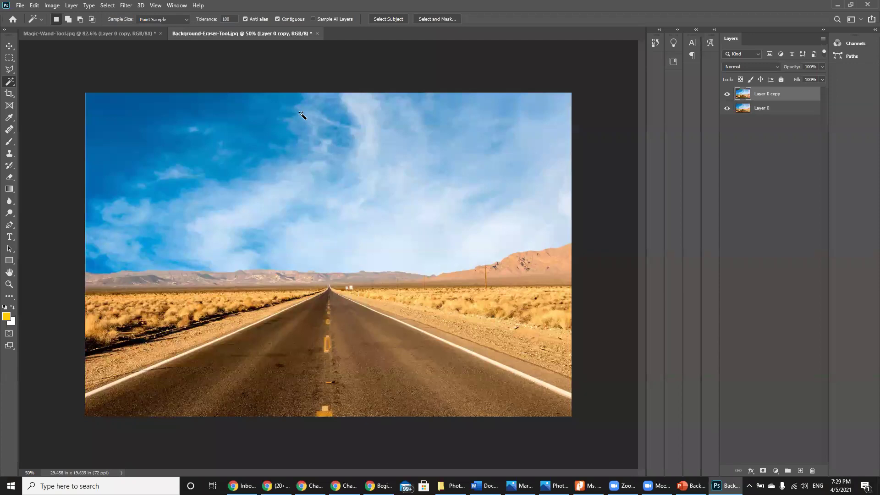
pyautogui.click(10, 179)
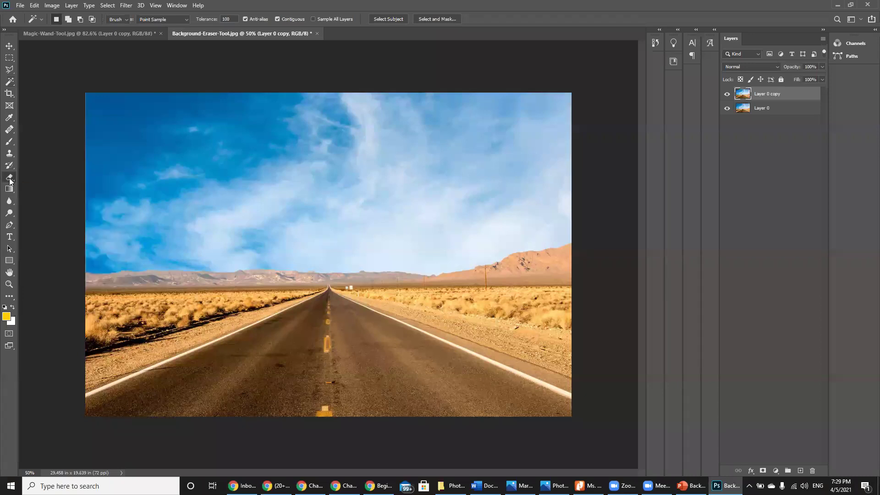
pyautogui.rightClick(9, 179)
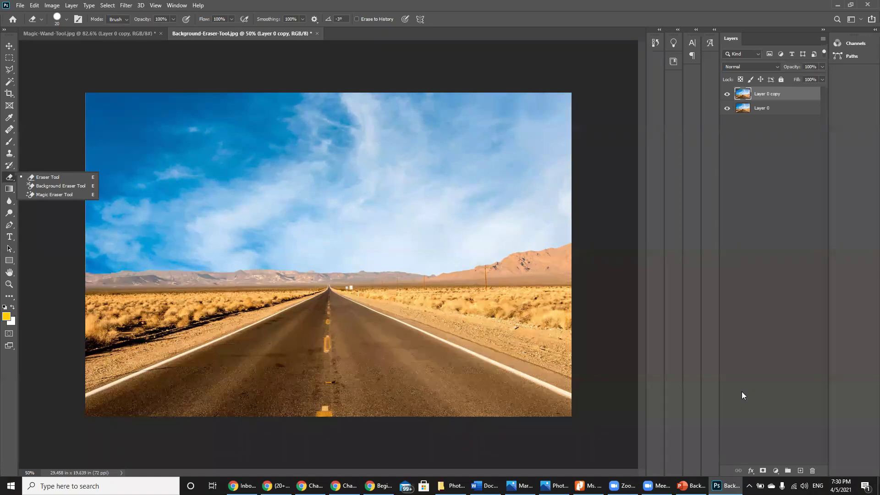
# Create a solid color fill layer in yellow (fecd06) and move it beneath Layer 0 copy.
pyautogui.click(800, 473)
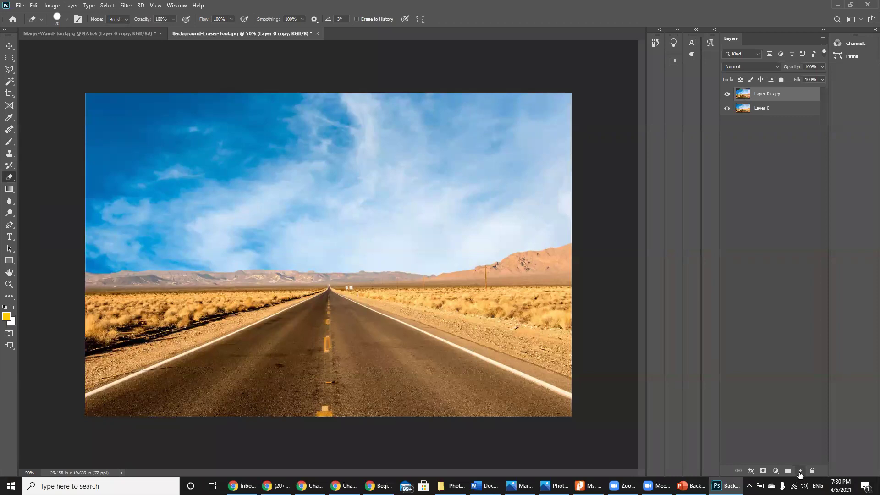
pyautogui.click(800, 473)
pyautogui.click(73, 5)
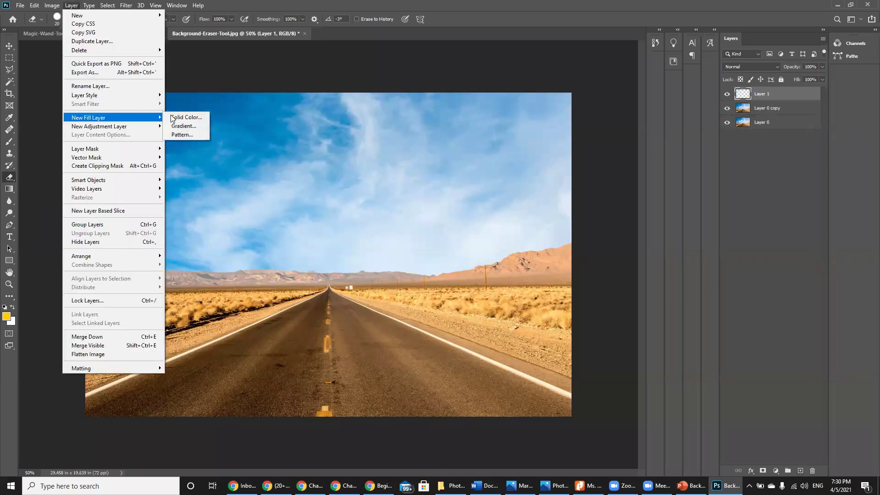
pyautogui.click(173, 118)
pyautogui.click(386, 151)
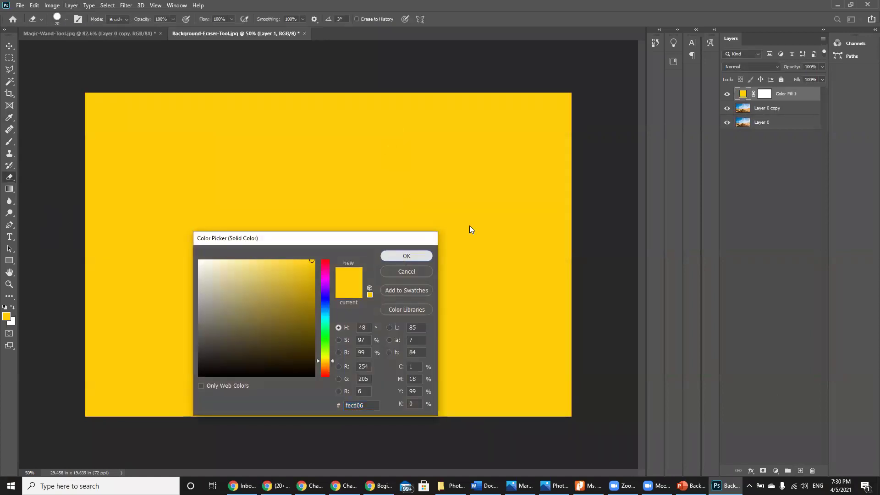
pyautogui.moveTo(810, 94); pyautogui.dragTo(810, 114)
# Try erasing the sky with the Eraser Tool while the Color Fill 1 layer is active.
pyautogui.rightClick(9, 177)
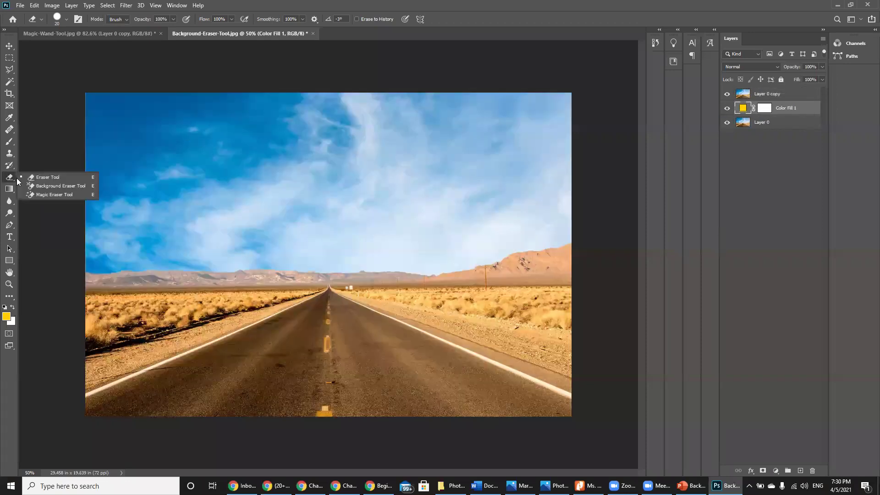
pyautogui.click(46, 177)
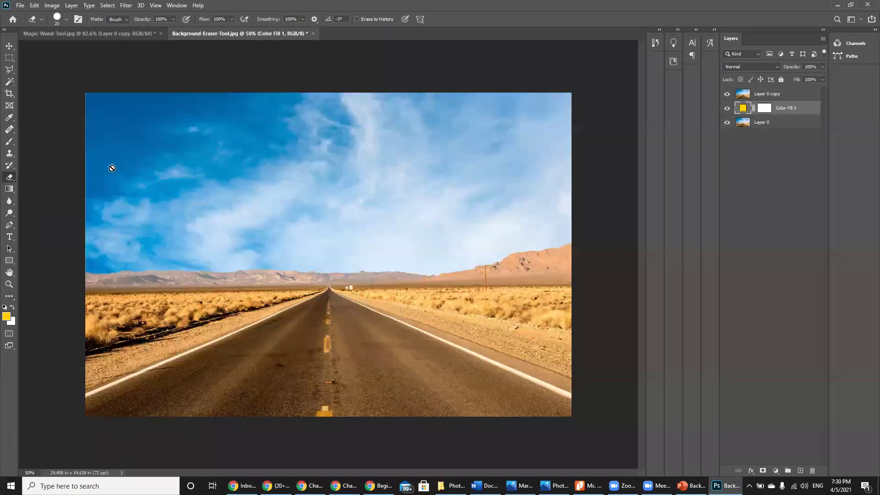
pyautogui.click(164, 231)
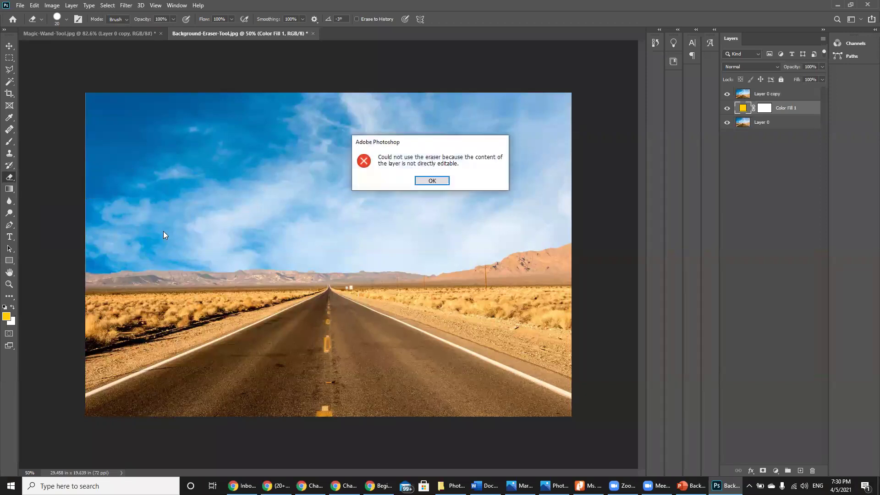
pyautogui.click(436, 181)
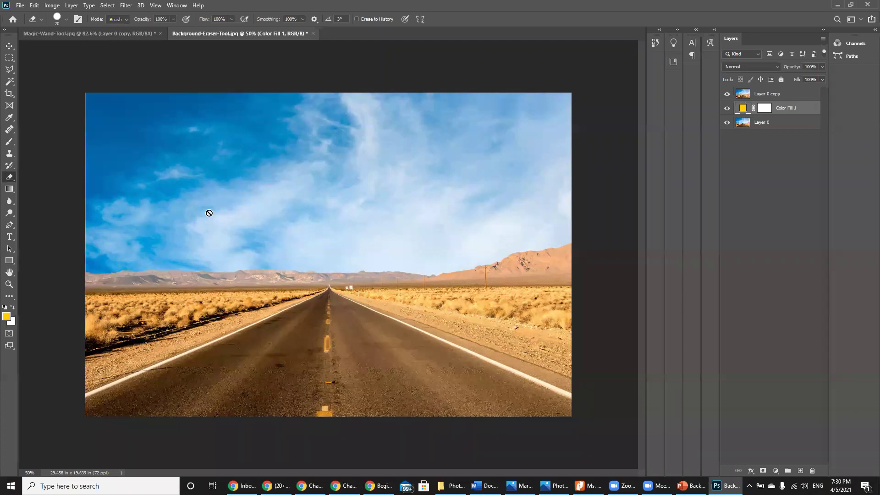
# Select Layer 0 copy and check the Eraser's brush size, hardness and opacity settings.
pyautogui.click(783, 100)
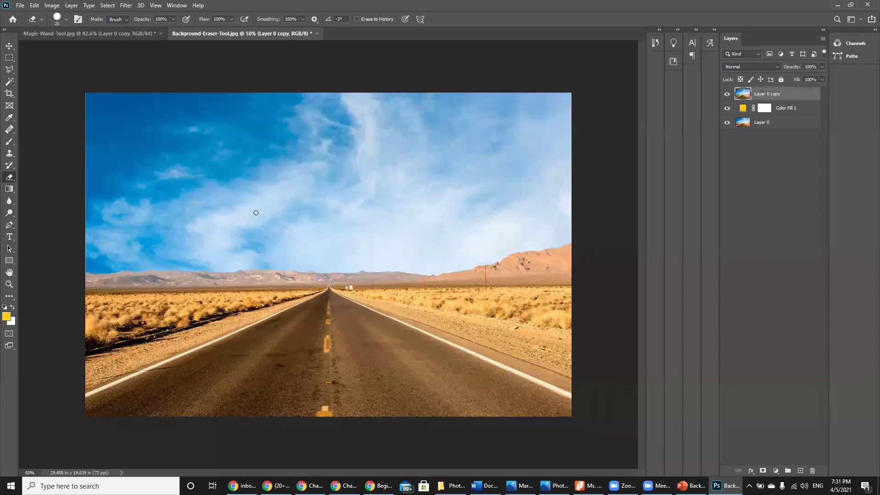
pyautogui.click(67, 19)
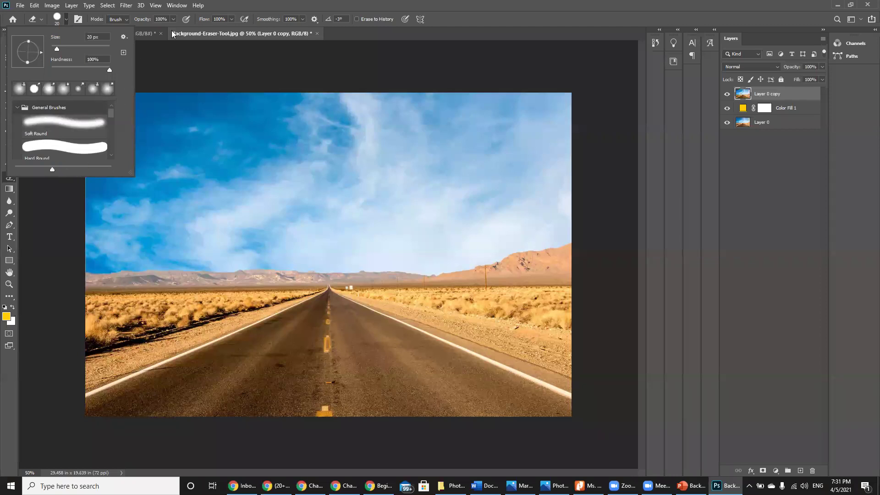
pyautogui.click(164, 19)
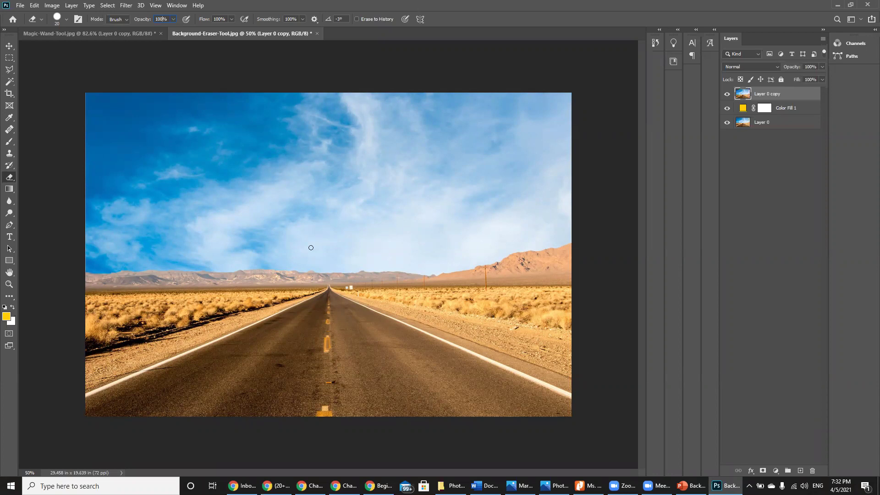
pyautogui.press('Return')
pyautogui.click(160, 20)
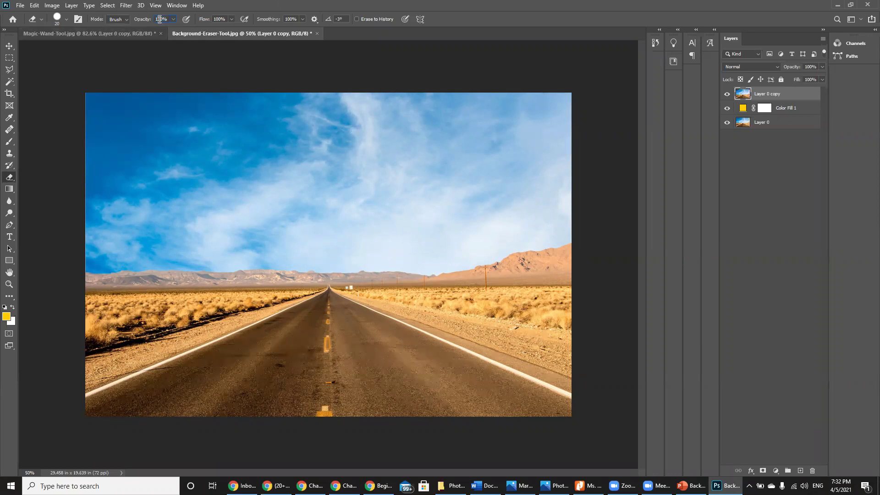
# Resize the Eraser brush to 150 px.
pyautogui.click(9, 47)
pyautogui.click(9, 176)
pyautogui.press(']')
pyautogui.press(']')
pyautogui.press(']')
pyautogui.press(']')
pyautogui.press(']')
pyautogui.press(']')
pyautogui.press(']')
pyautogui.press(']')
pyautogui.press(']')
pyautogui.press(']')
pyautogui.press(']')
pyautogui.press(']')
pyautogui.press(']')
pyautogui.press(']')
pyautogui.press('[')
pyautogui.press('[')
pyautogui.press('[')
pyautogui.press('[')
pyautogui.press('[')
pyautogui.press('[')
pyautogui.press('[')
pyautogui.press('[')
# Erase a curved stroke across the middle of the sky, and hide the Color Fill 1 layer and Layer 0.
pyautogui.click(264, 187)
pyautogui.moveTo(324, 202)
pyautogui.mouseDown()
pyautogui.moveTo(382, 203)
pyautogui.moveTo(504, 160)
pyautogui.mouseUp()
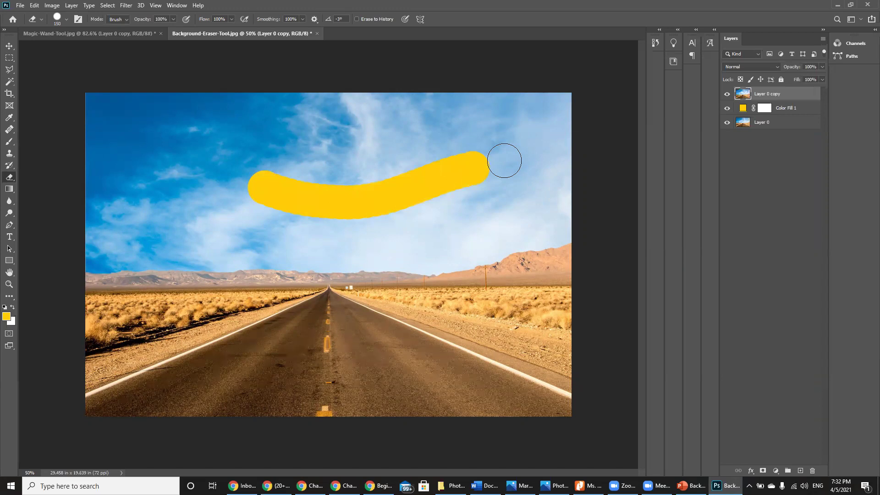
pyautogui.click(727, 108)
pyautogui.click(727, 122)
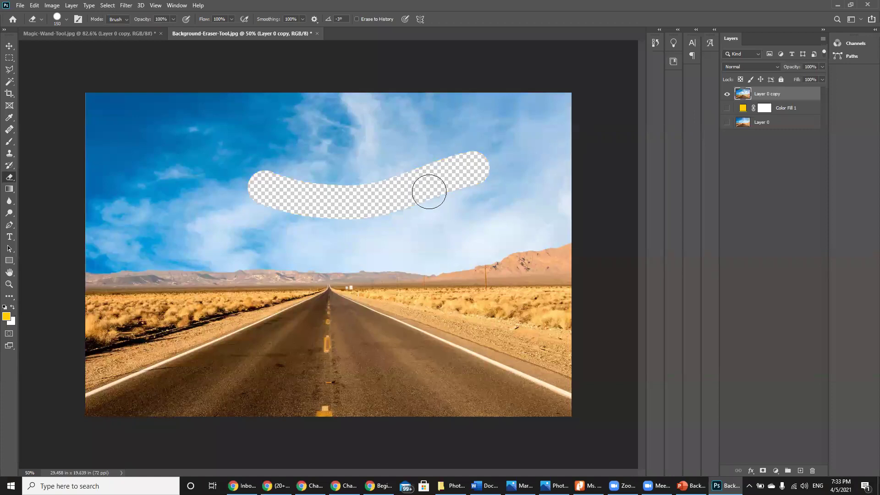
# Try erasing the sky just above the mountains with the plain Eraser, and undo those strokes.
pyautogui.moveTo(350, 246)
pyautogui.mouseDown()
pyautogui.moveTo(446, 258)
pyautogui.moveTo(568, 238)
pyautogui.mouseUp()
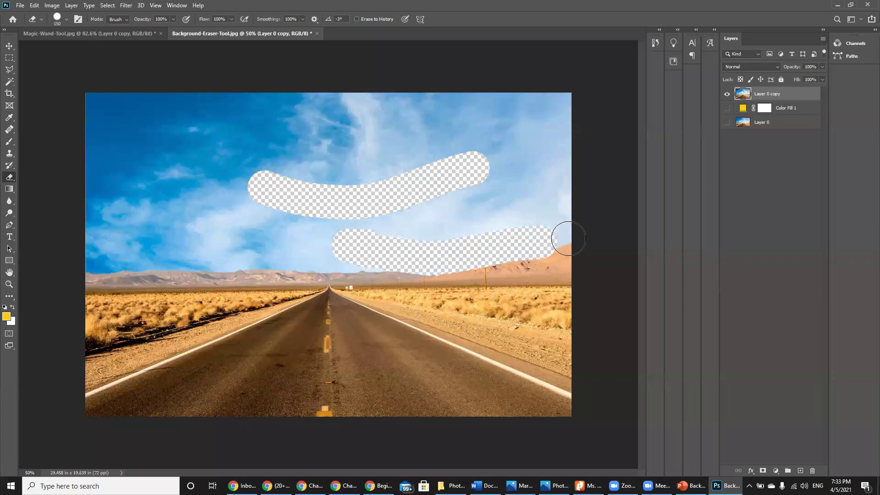
pyautogui.hotkey('ctrl', 'z')
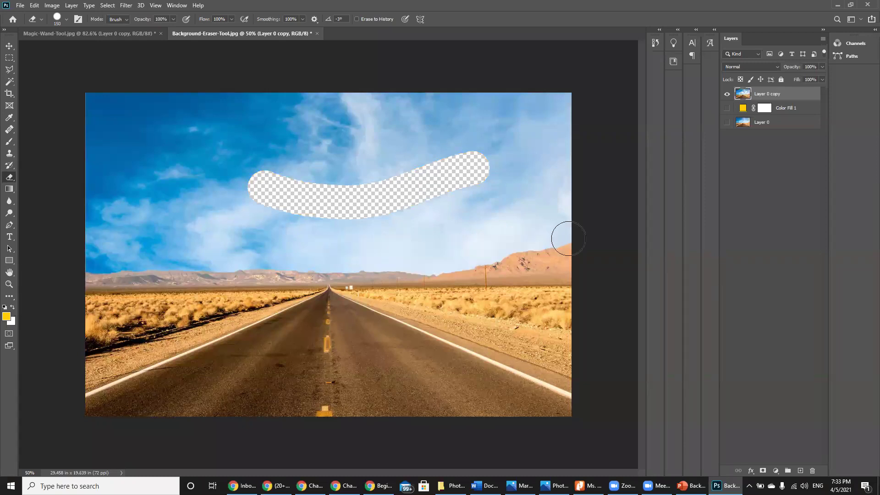
pyautogui.moveTo(564, 235); pyautogui.dragTo(551, 240)
pyautogui.moveTo(498, 251); pyautogui.dragTo(420, 262)
pyautogui.hotkey('ctrl', 'z')
# Switch to the Background Eraser Tool with continuous sampling, and show the Color Fill 1 layer beneath the photo copy.
pyautogui.rightClick(5, 180)
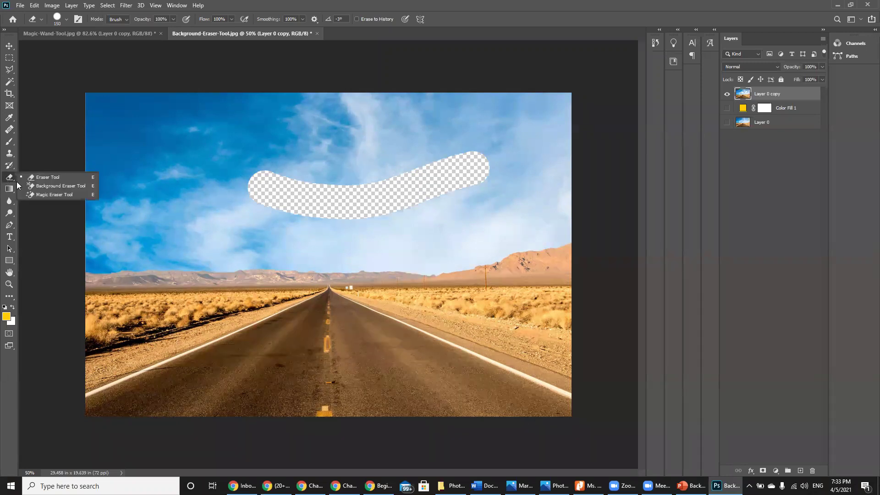
pyautogui.click(45, 186)
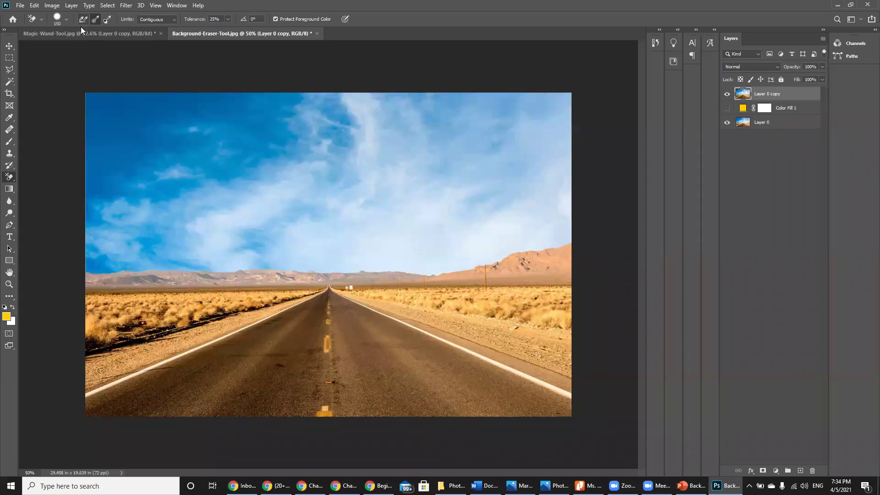
pyautogui.click(82, 19)
pyautogui.click(726, 109)
pyautogui.click(726, 109)
pyautogui.click(726, 109)
pyautogui.click(726, 109)
pyautogui.click(726, 108)
pyautogui.click(726, 109)
# Try erasing the low sky and horizon with continuous sampling at 25% tolerance, and undo the erasing.
pyautogui.moveTo(264, 230)
pyautogui.mouseDown()
pyautogui.moveTo(388, 244)
pyautogui.moveTo(425, 259)
pyautogui.moveTo(549, 242)
pyautogui.moveTo(561, 231)
pyautogui.moveTo(553, 217)
pyautogui.moveTo(426, 235)
pyautogui.moveTo(453, 240)
pyautogui.moveTo(405, 262)
pyautogui.moveTo(428, 271)
pyautogui.moveTo(420, 276)
pyautogui.moveTo(181, 275)
pyautogui.mouseUp()
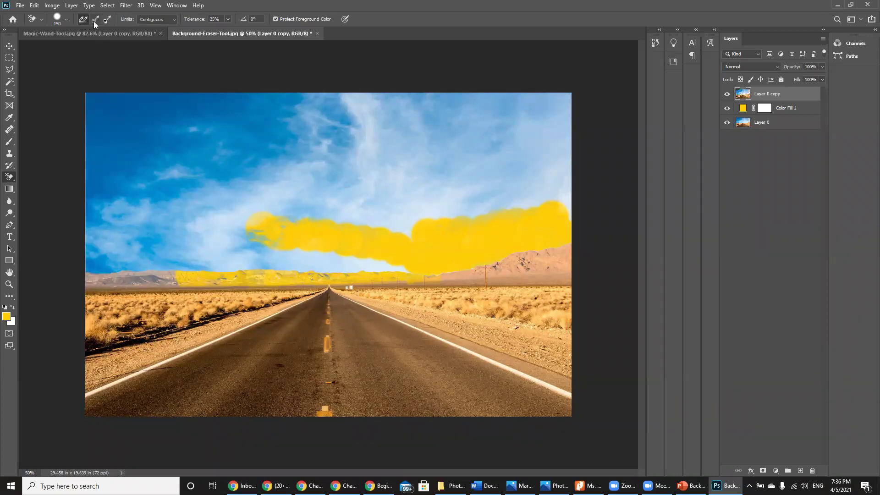
pyautogui.hotkey('ctrl', 'z')
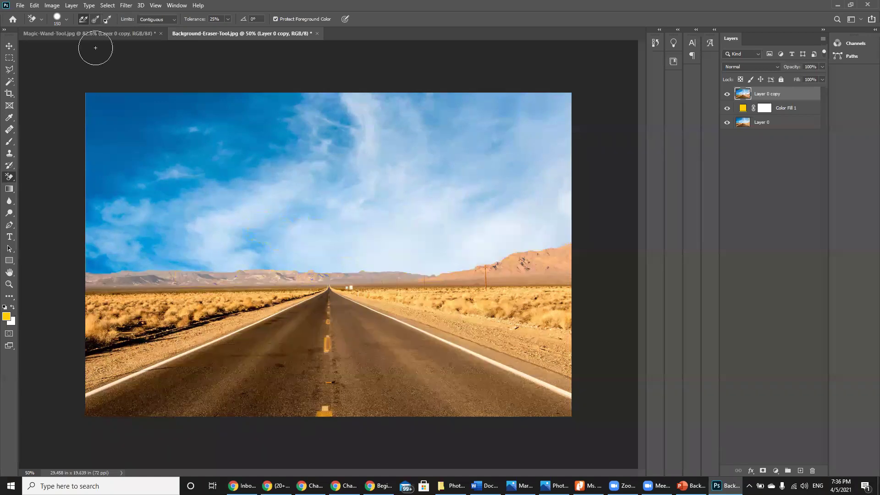
# Set the Background Eraser to sample once and erase a strip of sky along the mountain line at 25% tolerance.
pyautogui.click(94, 20)
pyautogui.hotkey('ctrl', '+')
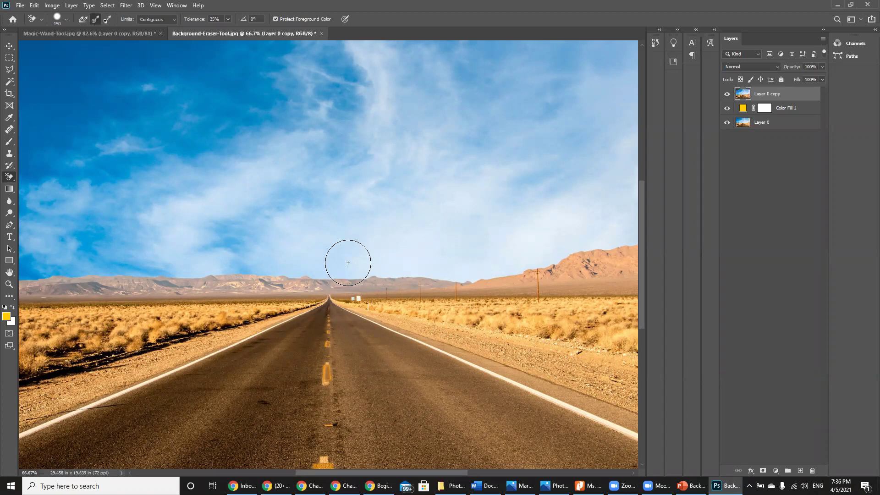
pyautogui.moveTo(348, 263); pyautogui.dragTo(398, 267)
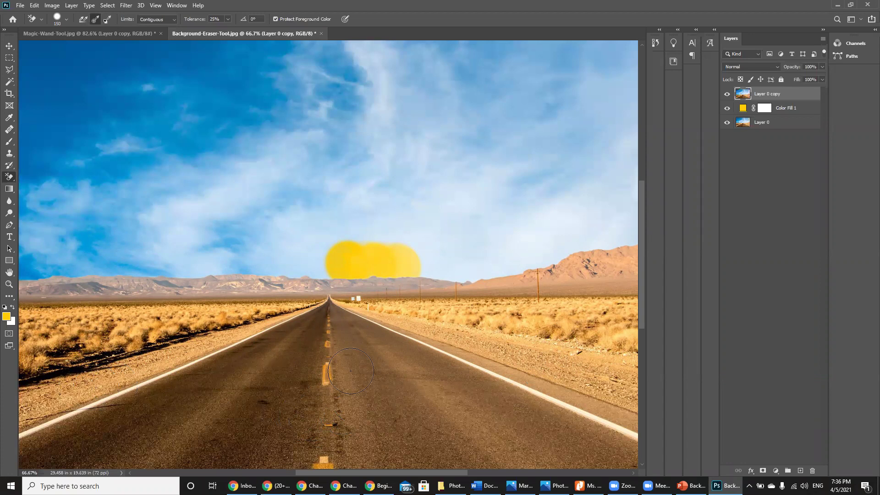
pyautogui.moveTo(408, 268)
pyautogui.mouseDown()
pyautogui.moveTo(509, 255)
pyautogui.moveTo(445, 281)
pyautogui.moveTo(249, 258)
pyautogui.moveTo(537, 260)
pyautogui.mouseUp()
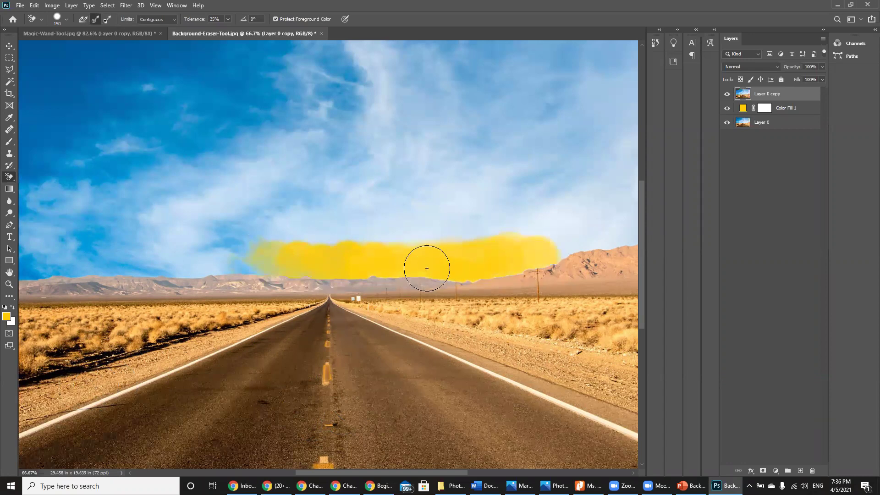
# Raise the Background Eraser tolerance to 100% and erase test strokes over the sky, mountains and road.
pyautogui.click(213, 19)
pyautogui.write('100')
pyautogui.moveTo(197, 262)
pyautogui.mouseDown()
pyautogui.moveTo(260, 339)
pyautogui.moveTo(335, 376)
pyautogui.moveTo(292, 357)
pyautogui.moveTo(242, 305)
pyautogui.moveTo(223, 273)
pyautogui.moveTo(219, 255)
pyautogui.mouseUp()
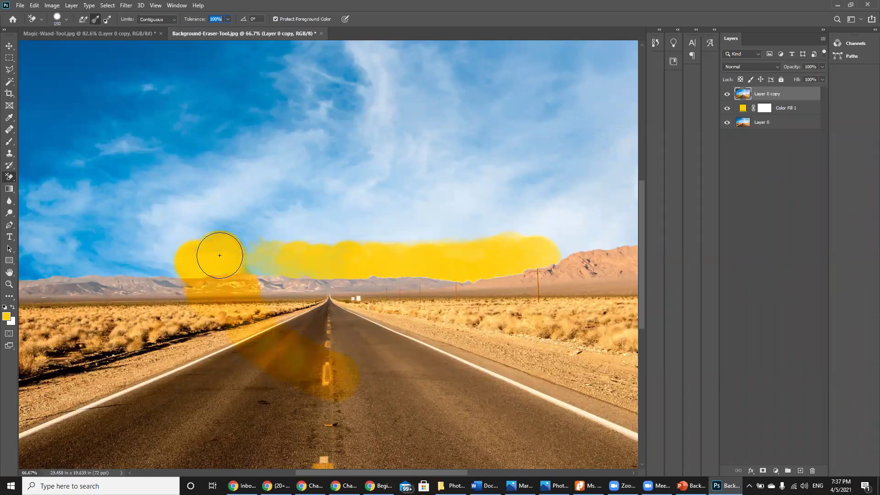
pyautogui.moveTo(220, 256)
pyautogui.mouseDown()
pyautogui.moveTo(275, 208)
pyautogui.moveTo(373, 197)
pyautogui.mouseUp()
pyautogui.moveTo(240, 214); pyautogui.dragTo(223, 231)
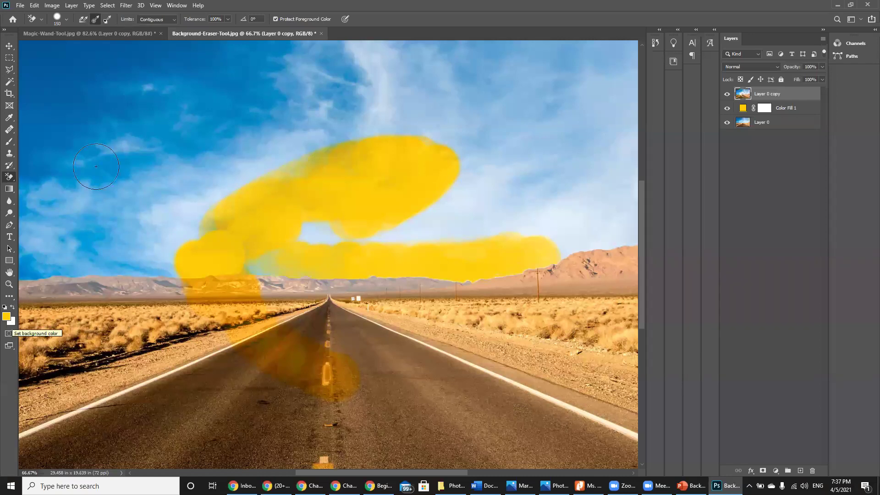
# Set the Background Eraser sampling to the background swatch and erase test strokes across the sky and road.
pyautogui.click(107, 19)
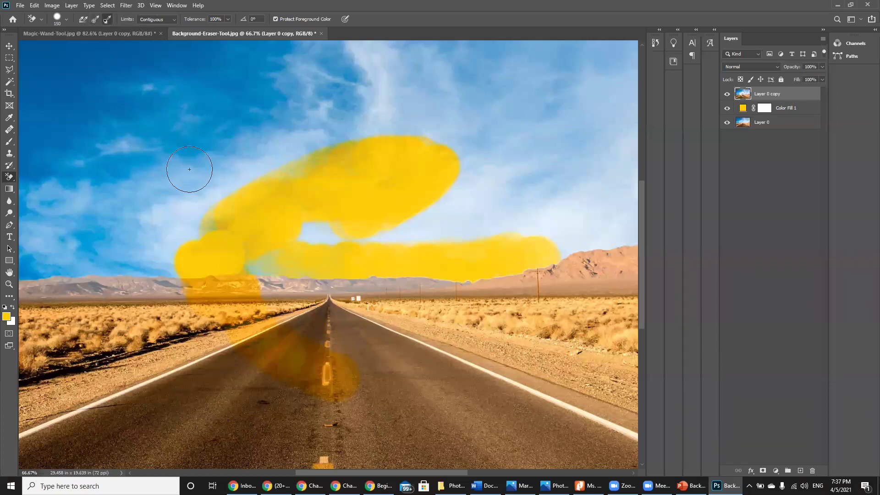
pyautogui.moveTo(192, 172)
pyautogui.mouseDown()
pyautogui.moveTo(165, 208)
pyautogui.moveTo(206, 173)
pyautogui.moveTo(300, 232)
pyautogui.moveTo(342, 330)
pyautogui.moveTo(363, 419)
pyautogui.moveTo(290, 226)
pyautogui.mouseUp()
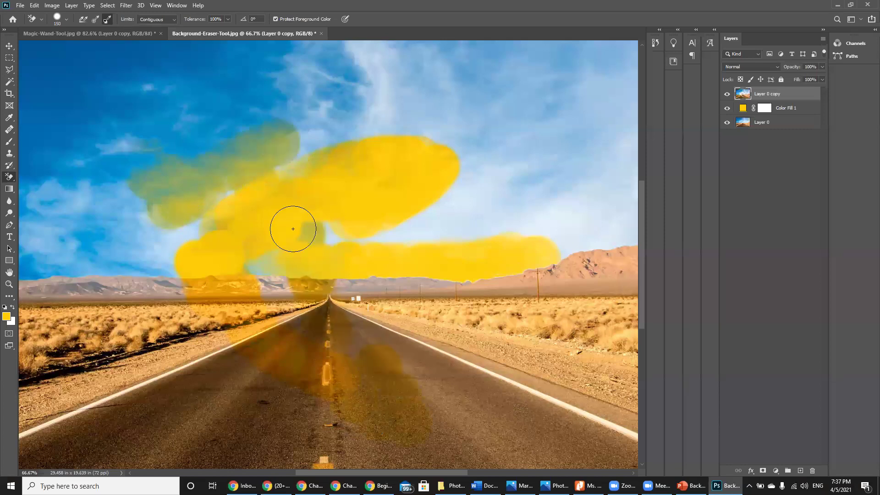
pyautogui.moveTo(312, 53)
pyautogui.mouseDown()
pyautogui.moveTo(305, 73)
pyautogui.moveTo(316, 112)
pyautogui.mouseUp()
pyautogui.moveTo(471, 179)
pyautogui.mouseDown()
pyautogui.moveTo(404, 219)
pyautogui.moveTo(509, 211)
pyautogui.moveTo(395, 220)
pyautogui.mouseUp()
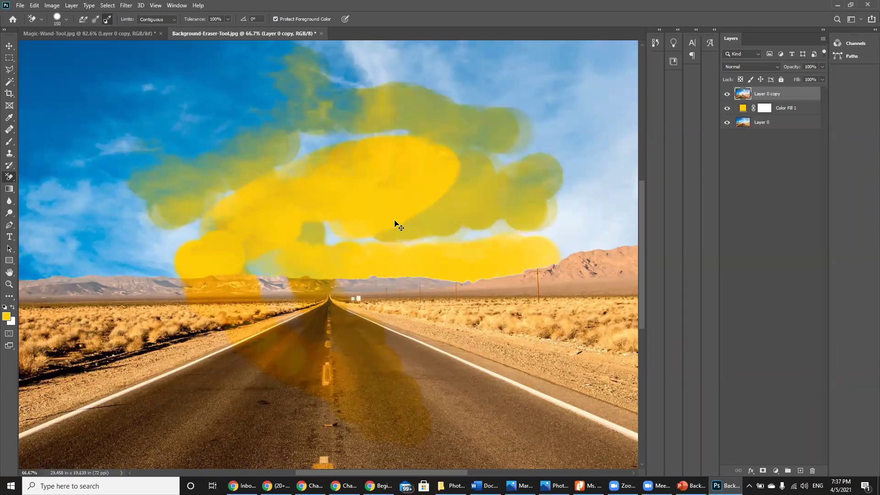
# Undo all the Background Eraser test strokes, keeping Layer 0 copy on top of the layer stack.
pyautogui.hotkey('ctrl', 'z')
pyautogui.hotkey('ctrl', 'z')
pyautogui.hotkey('ctrl', 'z')
pyautogui.hotkey('ctrl', '[')
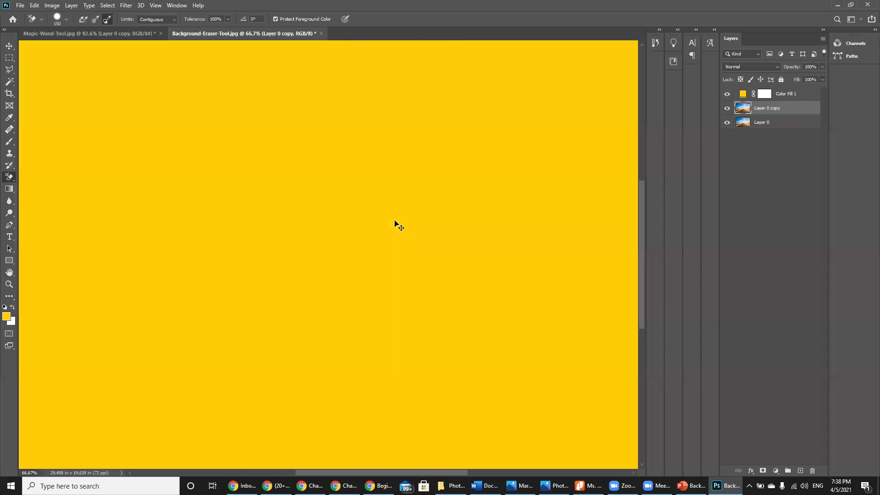
pyautogui.hotkey('ctrl', ']')
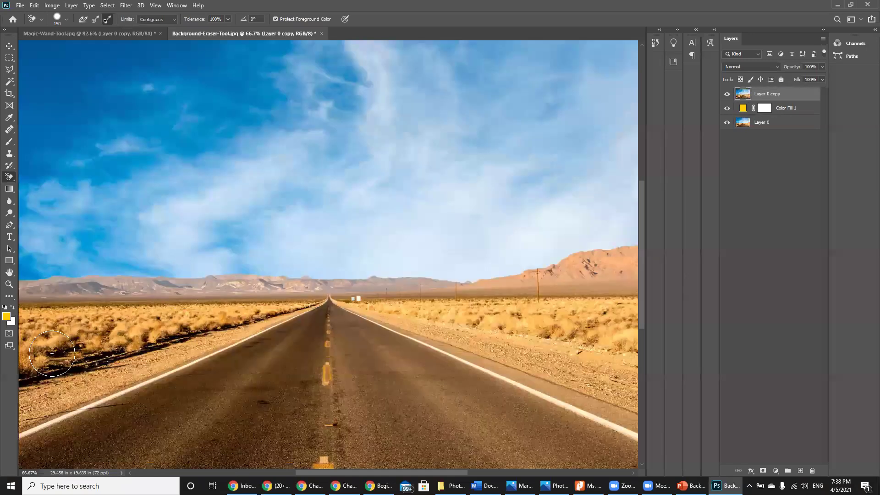
# Change the background color swatch from white to a green.
pyautogui.click(11, 321)
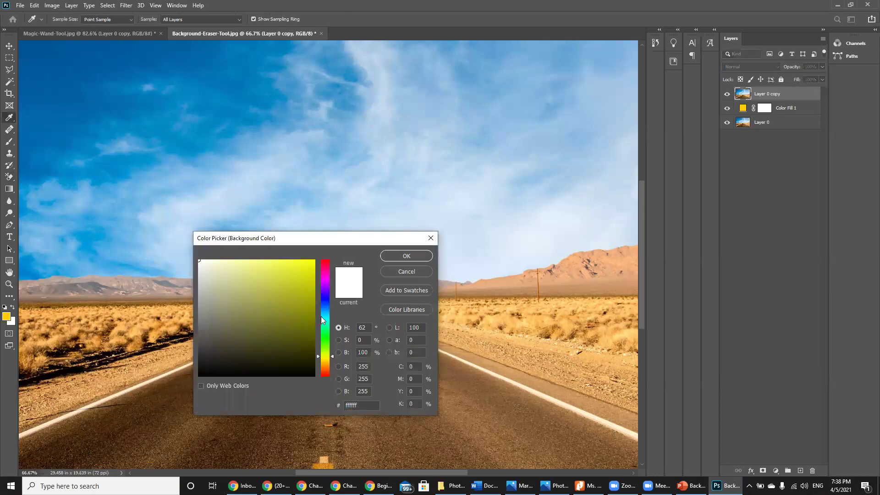
pyautogui.click(325, 338)
pyautogui.click(306, 298)
pyautogui.press('Return')
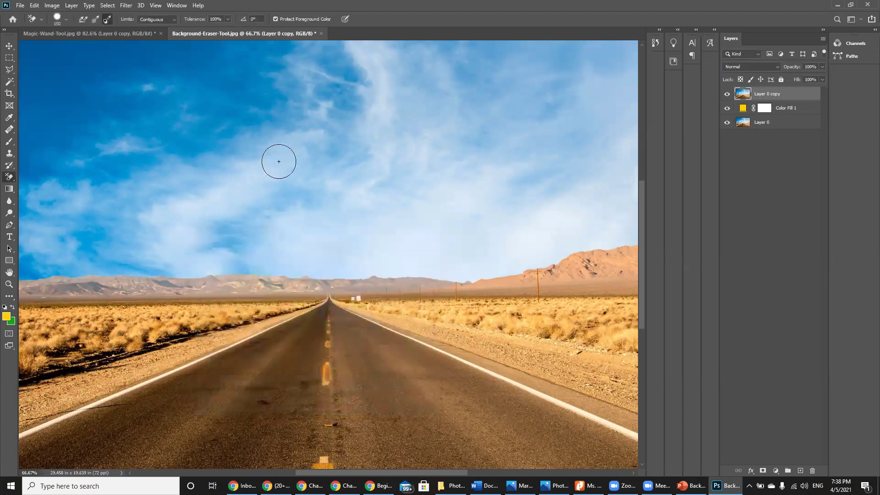
pyautogui.hotkey('ctrl', '-')
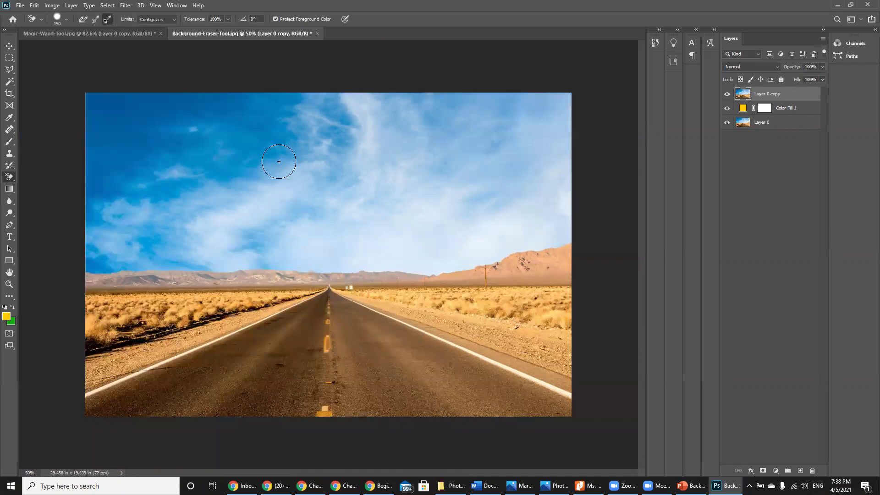
# Erase test strokes across the sky using the green background swatch sampling at 100% tolerance, and undo them.
pyautogui.moveTo(201, 207)
pyautogui.mouseDown()
pyautogui.moveTo(308, 208)
pyautogui.moveTo(349, 157)
pyautogui.mouseUp()
pyautogui.moveTo(201, 169)
pyautogui.mouseDown()
pyautogui.moveTo(197, 239)
pyautogui.moveTo(485, 220)
pyautogui.moveTo(324, 243)
pyautogui.mouseUp()
pyautogui.moveTo(401, 169)
pyautogui.mouseDown()
pyautogui.moveTo(377, 130)
pyautogui.moveTo(353, 126)
pyautogui.mouseUp()
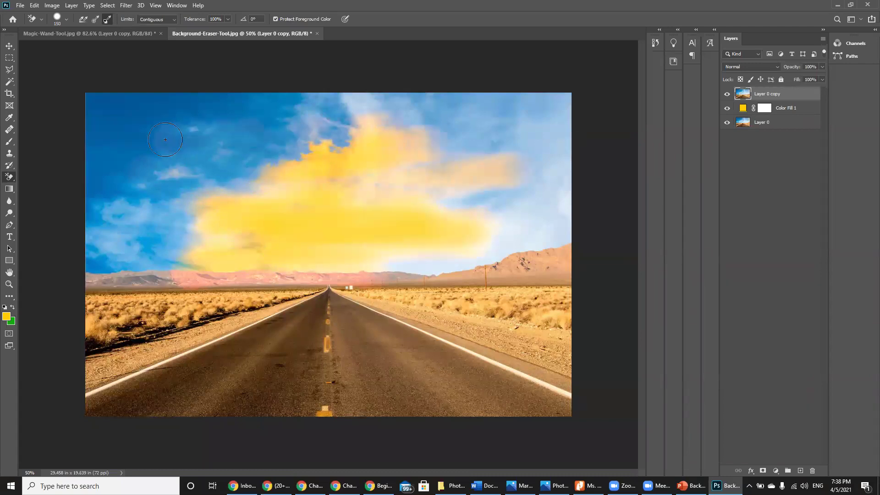
pyautogui.hotkey('ctrl', 'z')
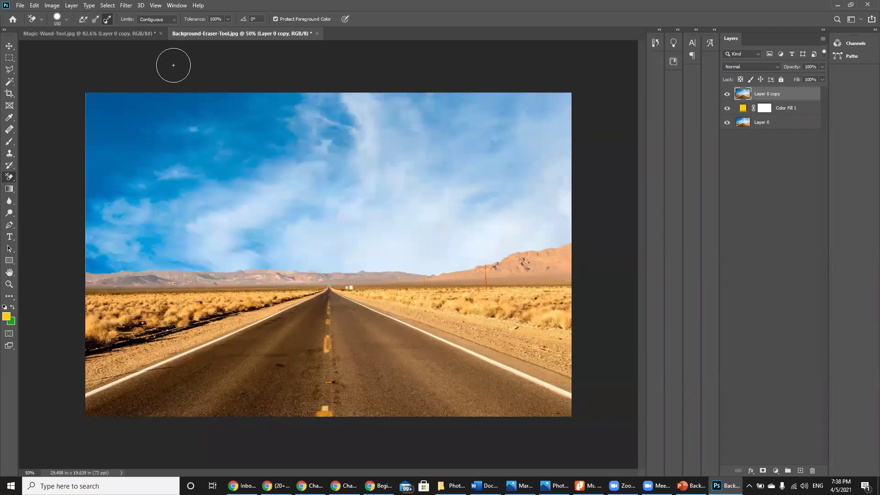
# Set the Background Eraser tolerance to 15% and check the available Limits options, keeping Contiguous.
pyautogui.click(216, 20)
pyautogui.write('15')
pyautogui.press('Return')
pyautogui.click(308, 227)
pyautogui.click(166, 19)
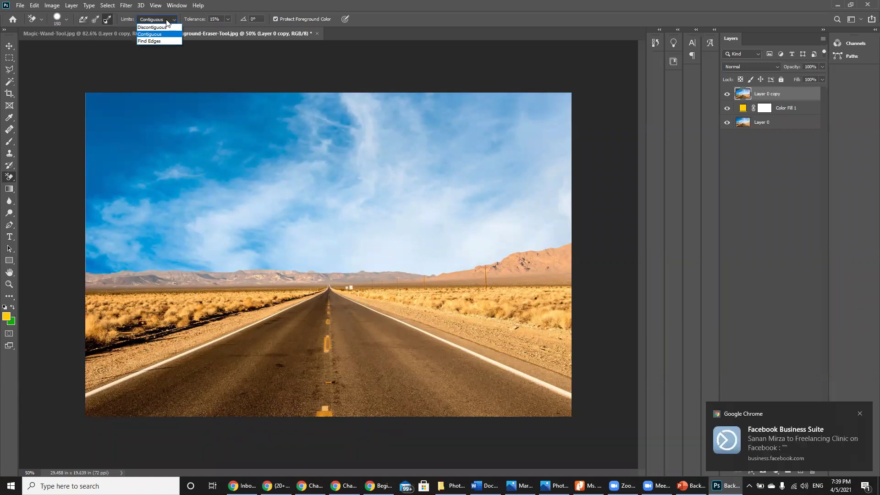
pyautogui.click(121, 20)
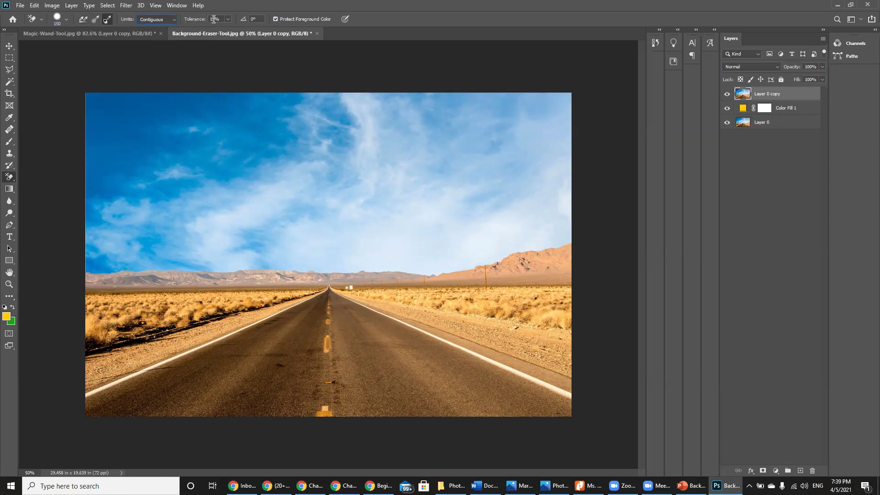
# Open blue-green-bars.png and convert it from indexed color to RGB Color mode.
pyautogui.hotkey('ctrl', 'o')
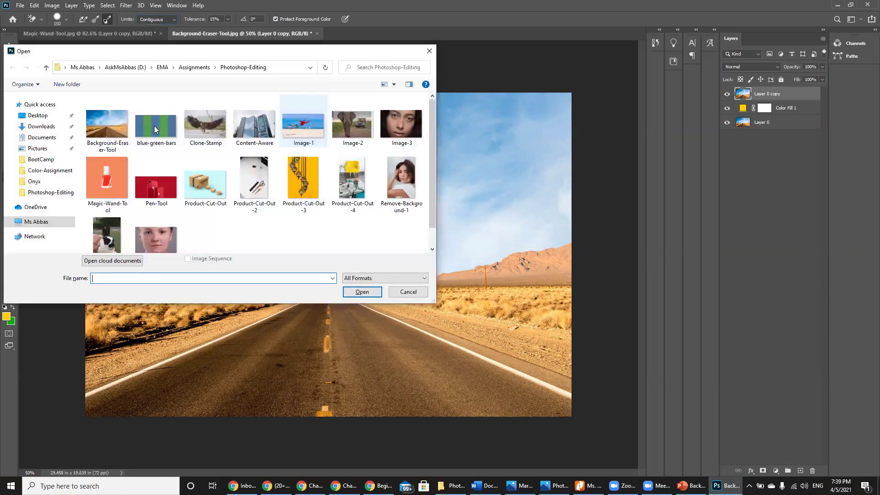
pyautogui.doubleClick(154, 126)
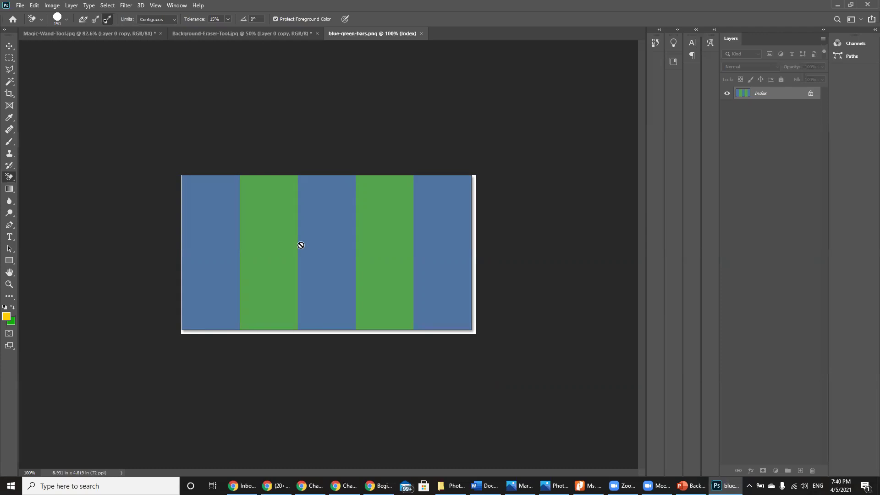
pyautogui.click(53, 6)
pyautogui.moveTo(55, 17)
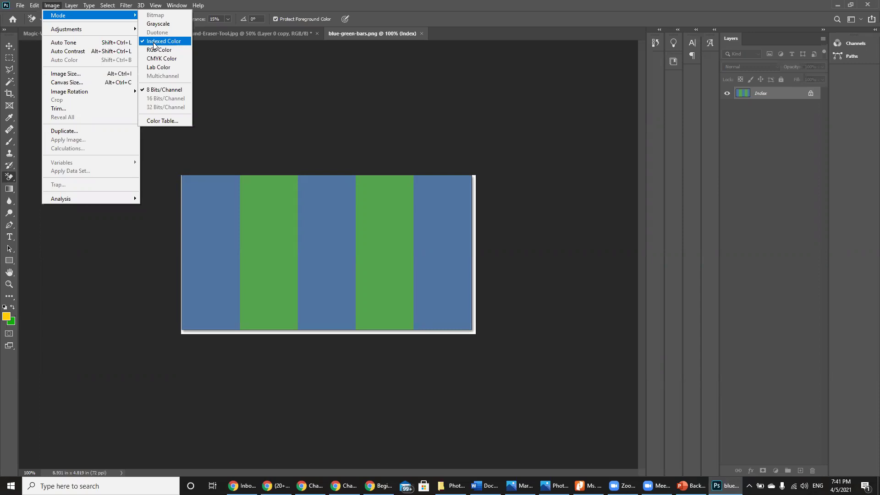
pyautogui.click(155, 48)
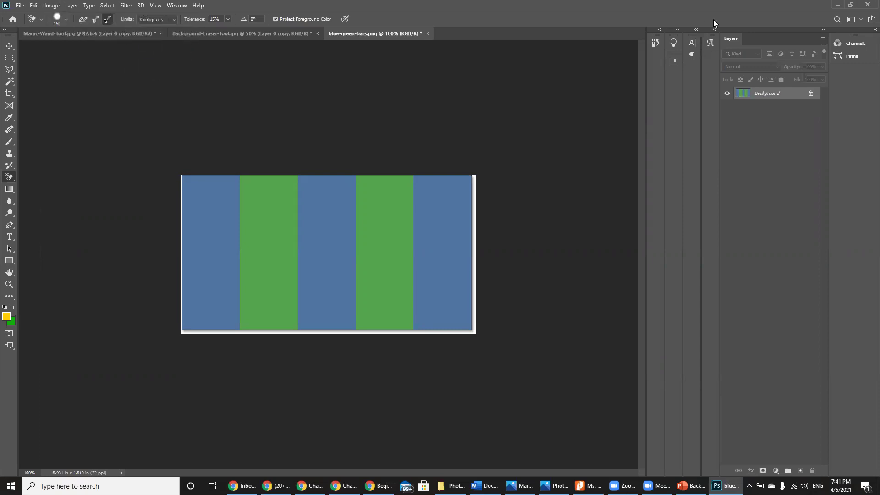
# Unlock the Background layer of the bars image and duplicate it, adding a new empty layer on top.
pyautogui.click(812, 94)
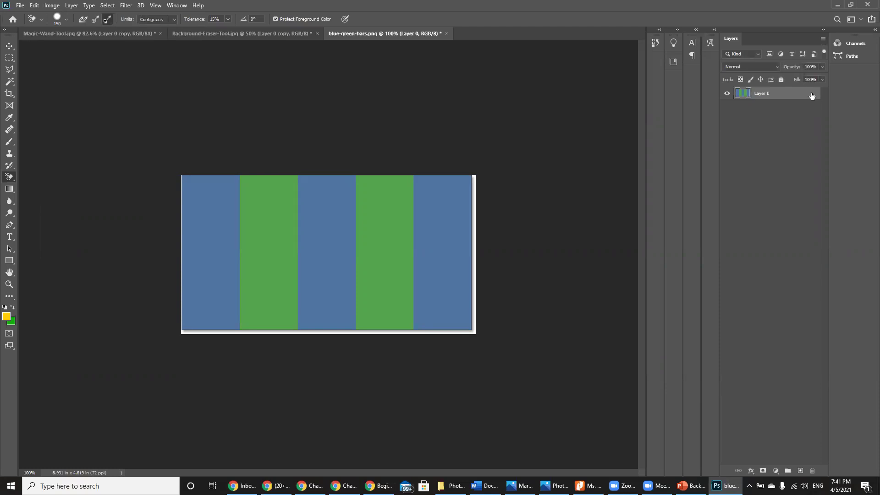
pyautogui.hotkey('ctrl', 'j')
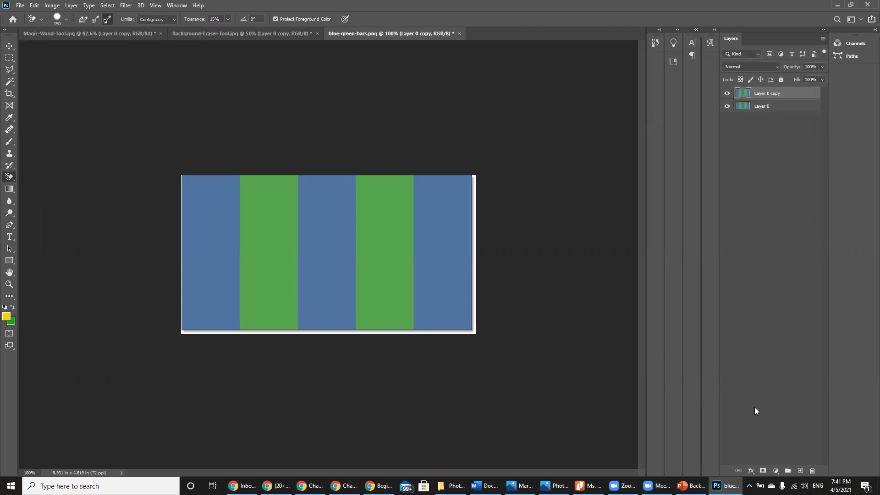
pyautogui.click(800, 471)
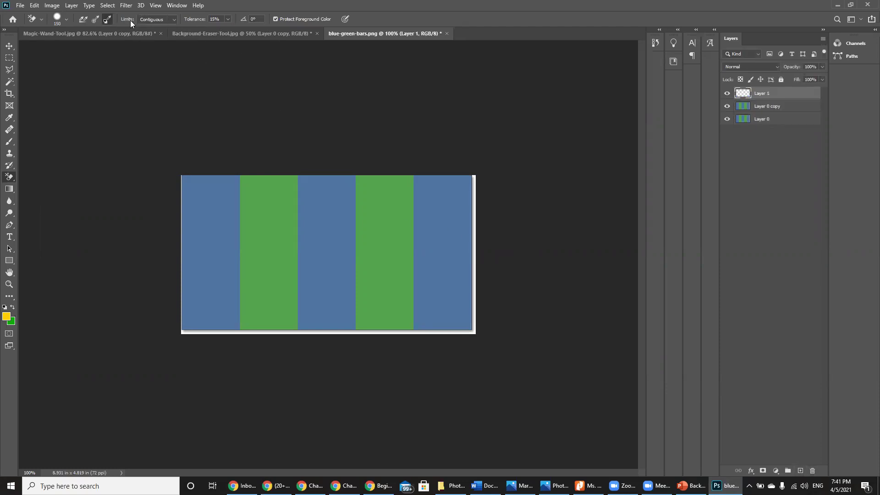
# Add a yellow solid color fill layer named Color Fill 1 and place it between Layer 0 copy and Layer 0.
pyautogui.click(71, 6)
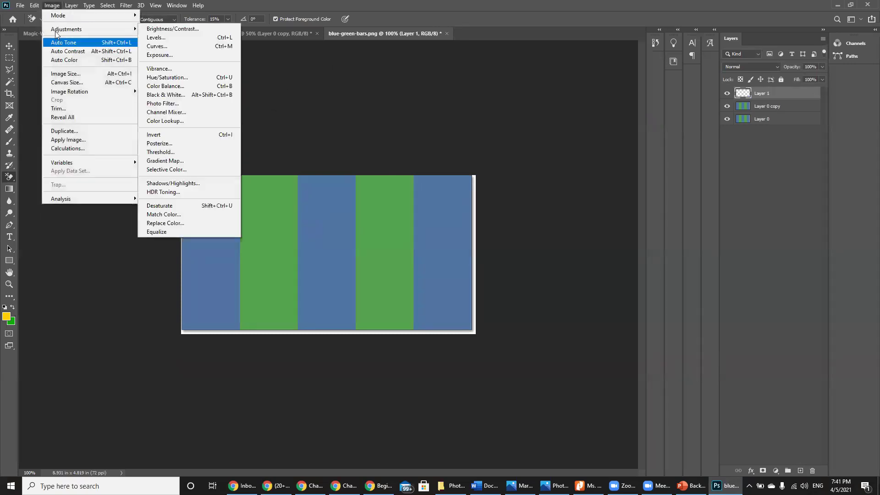
pyautogui.click(53, 6)
pyautogui.click(71, 5)
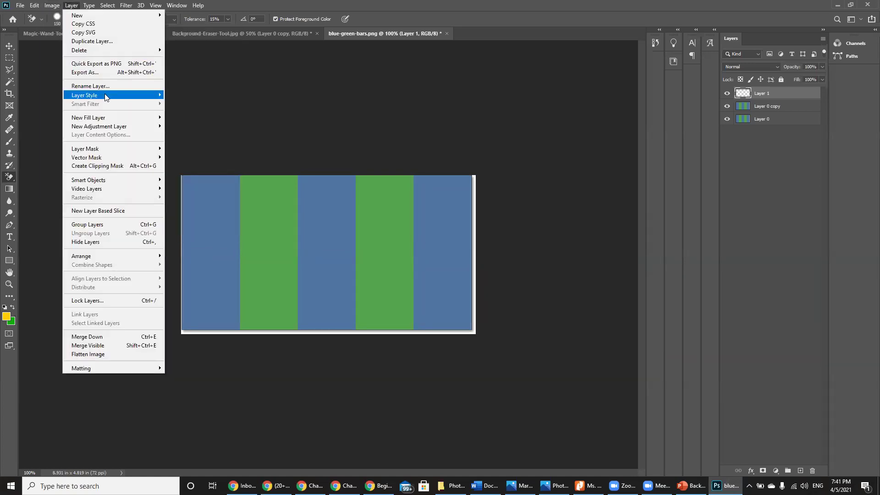
pyautogui.moveTo(138, 117)
pyautogui.click(185, 117)
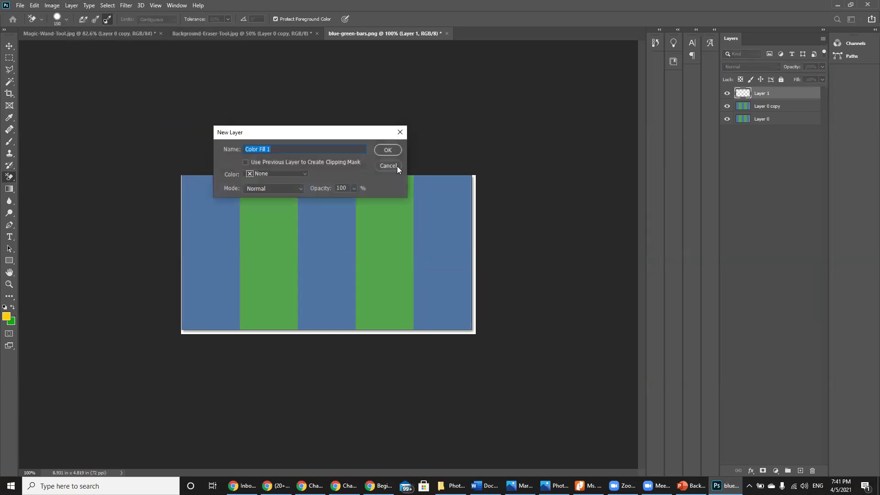
pyautogui.press('Return')
pyautogui.press('Return')
pyautogui.moveTo(800, 97); pyautogui.dragTo(801, 111)
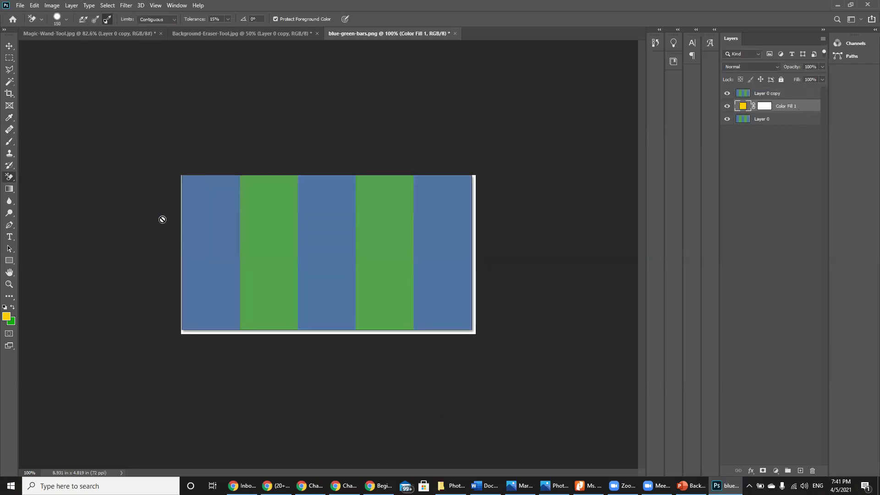
# On Layer 0 copy, set the Background Eraser to continuous sampling, 50% tolerance and a 90 px brush.
pyautogui.click(798, 95)
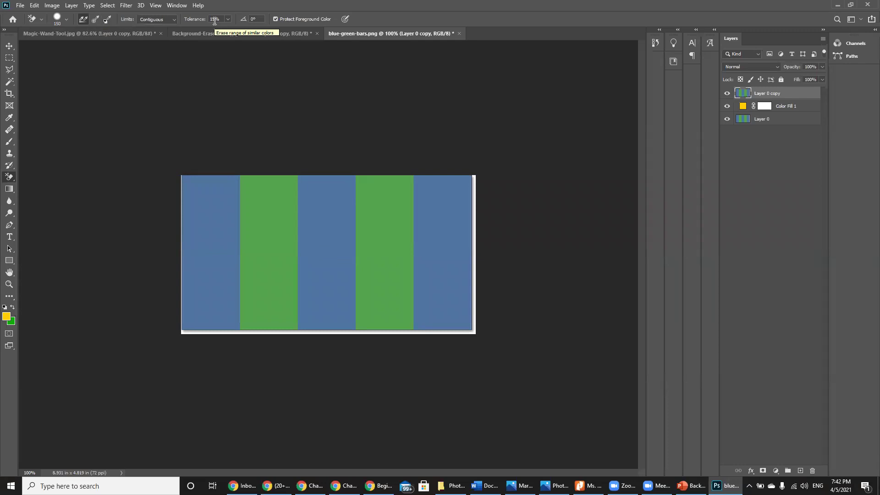
pyautogui.hotkey('ctrl', '+')
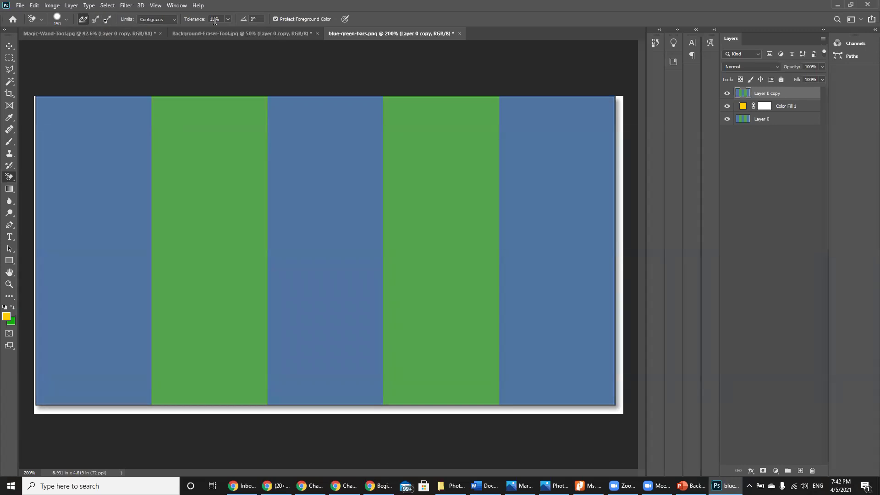
pyautogui.doubleClick(214, 21)
pyautogui.write('50')
pyautogui.click(9, 46)
pyautogui.click(10, 177)
pyautogui.press('[')
pyautogui.press('[')
pyautogui.press('[')
# Erase continuous-sampling test strokes across the blue and green bars, and undo them.
pyautogui.click(102, 212)
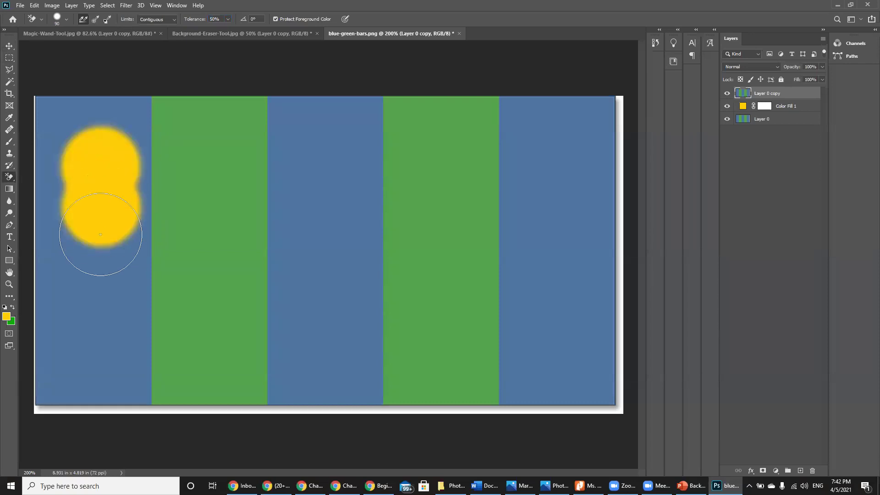
pyautogui.click(101, 257)
pyautogui.moveTo(127, 221)
pyautogui.mouseDown()
pyautogui.moveTo(531, 228)
pyautogui.moveTo(526, 262)
pyautogui.moveTo(410, 276)
pyautogui.moveTo(244, 266)
pyautogui.moveTo(129, 271)
pyautogui.moveTo(134, 303)
pyautogui.moveTo(476, 301)
pyautogui.mouseUp()
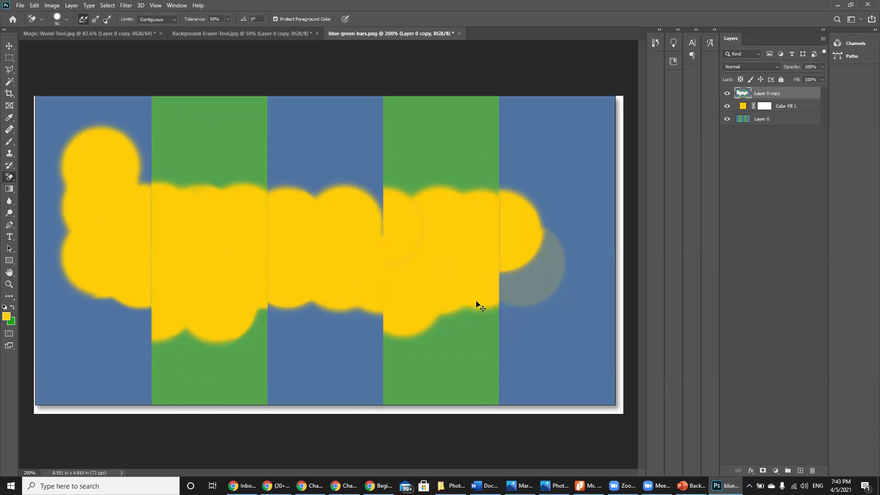
pyautogui.hotkey('ctrl', 'z')
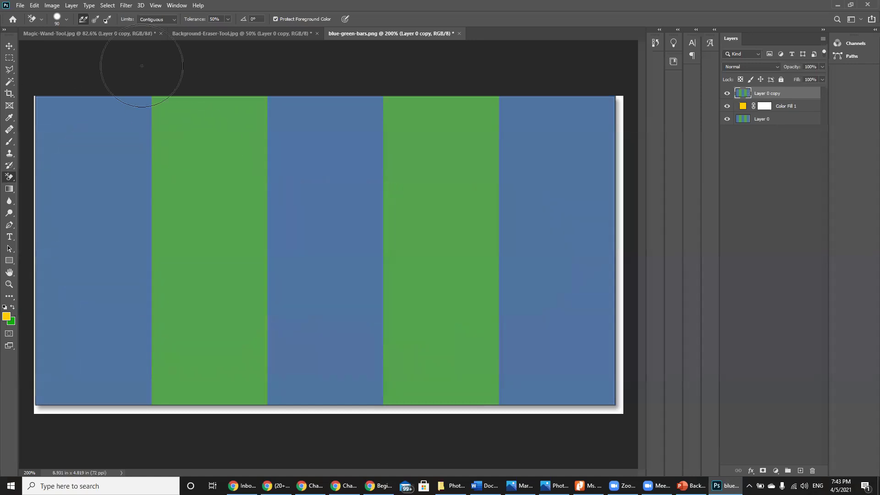
# Set the Background Eraser sampling to Once and erase test strokes bar by bar over the first four bars.
pyautogui.click(95, 20)
pyautogui.click(102, 188)
pyautogui.moveTo(121, 157)
pyautogui.mouseDown()
pyautogui.moveTo(137, 147)
pyautogui.moveTo(131, 422)
pyautogui.mouseUp()
pyautogui.moveTo(101, 275); pyautogui.dragTo(98, 128)
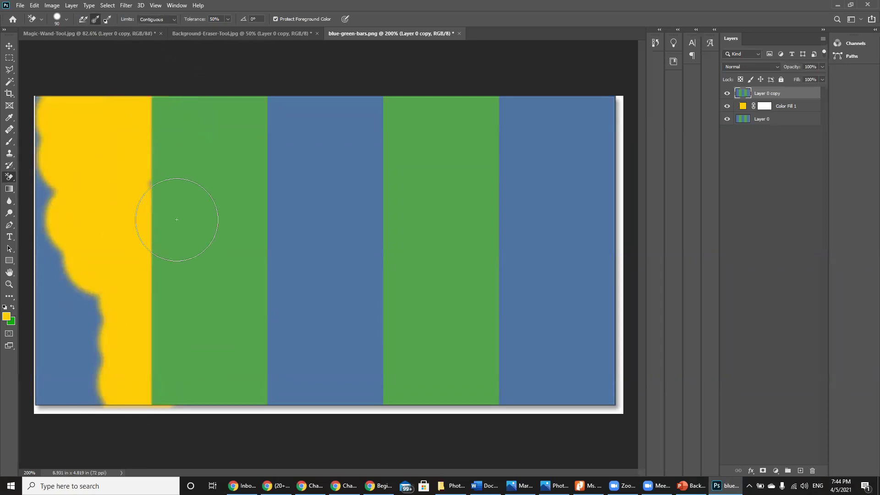
pyautogui.moveTo(300, 220)
pyautogui.mouseDown()
pyautogui.moveTo(287, 99)
pyautogui.moveTo(297, 91)
pyautogui.moveTo(309, 171)
pyautogui.moveTo(335, 147)
pyautogui.moveTo(339, 258)
pyautogui.moveTo(375, 150)
pyautogui.moveTo(353, 71)
pyautogui.moveTo(336, 235)
pyautogui.moveTo(336, 389)
pyautogui.moveTo(328, 274)
pyautogui.moveTo(397, 177)
pyautogui.moveTo(380, 328)
pyautogui.moveTo(345, 250)
pyautogui.moveTo(358, 367)
pyautogui.moveTo(354, 412)
pyautogui.moveTo(301, 373)
pyautogui.moveTo(303, 281)
pyautogui.moveTo(299, 384)
pyautogui.mouseUp()
pyautogui.moveTo(219, 283)
pyautogui.mouseDown()
pyautogui.moveTo(204, 194)
pyautogui.moveTo(205, 271)
pyautogui.moveTo(171, 197)
pyautogui.moveTo(170, 275)
pyautogui.moveTo(201, 247)
pyautogui.moveTo(258, 72)
pyautogui.moveTo(246, 42)
pyautogui.moveTo(256, 183)
pyautogui.moveTo(243, 297)
pyautogui.moveTo(201, 247)
pyautogui.moveTo(139, 309)
pyautogui.moveTo(231, 277)
pyautogui.mouseUp()
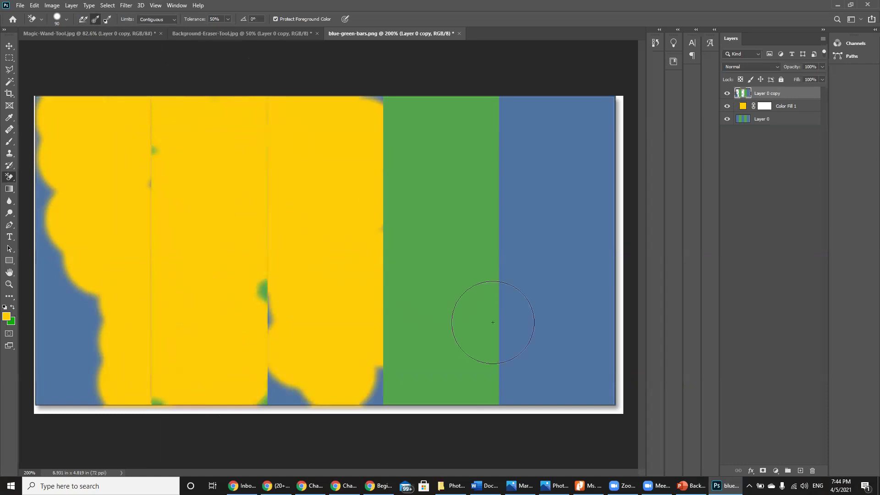
pyautogui.moveTo(481, 315); pyautogui.dragTo(375, 423)
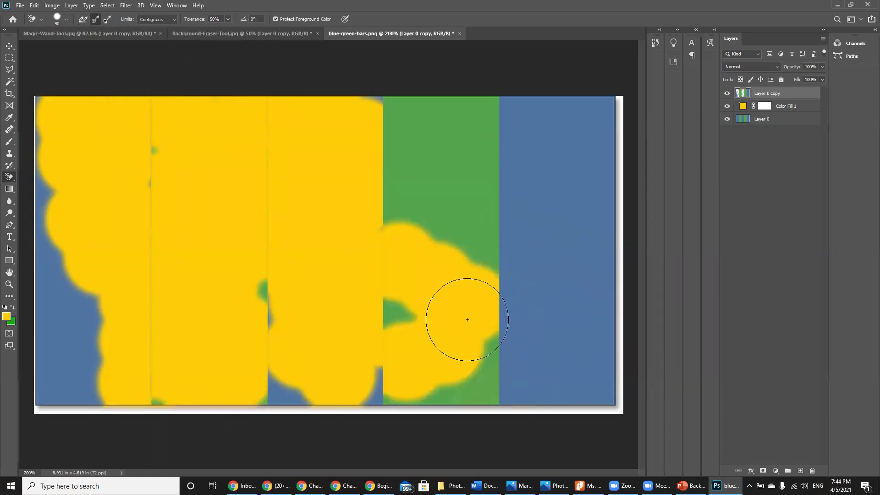
# Undo all the Once-sampling test strokes on the bars.
pyautogui.hotkey('ctrl', 'z')
pyautogui.hotkey('ctrl', 'z')
pyautogui.hotkey('ctrl', 'z')
pyautogui.hotkey('ctrl', 'z')
pyautogui.hotkey('ctrl', 'z')
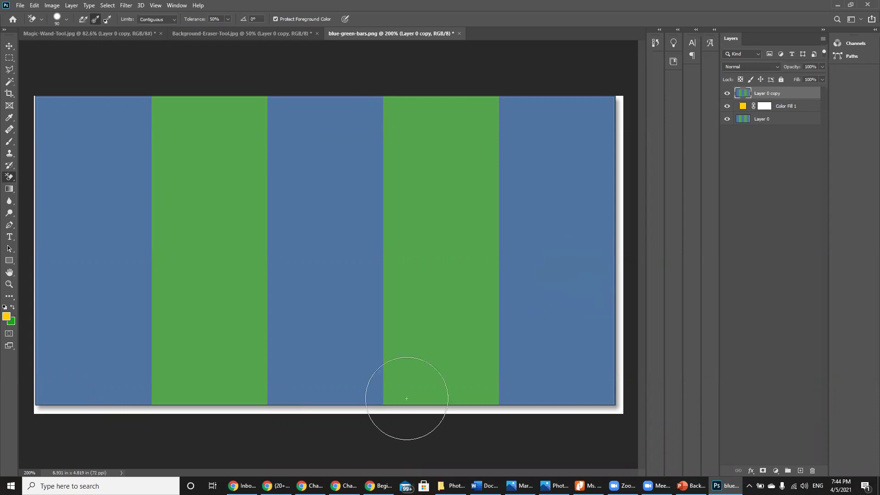
# Switch to the freelancing group's Facebook page in Chrome, return to its media albums and look through them.
pyautogui.moveTo(378, 486)
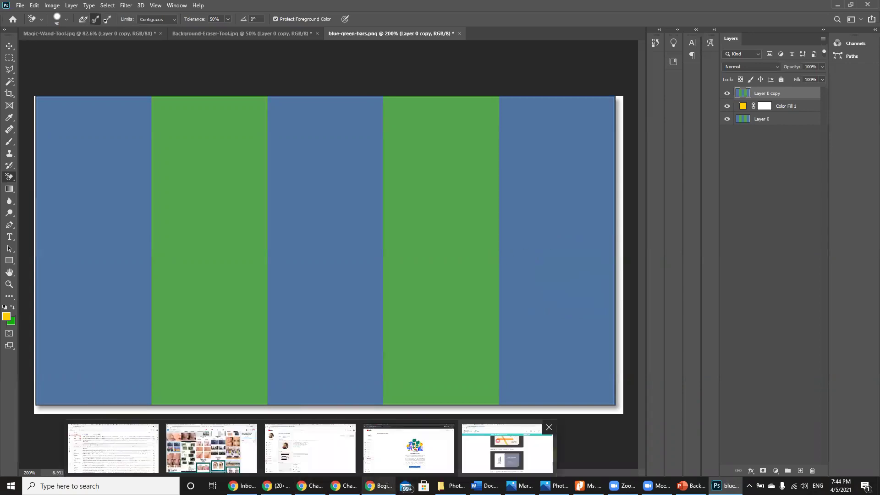
pyautogui.click(235, 451)
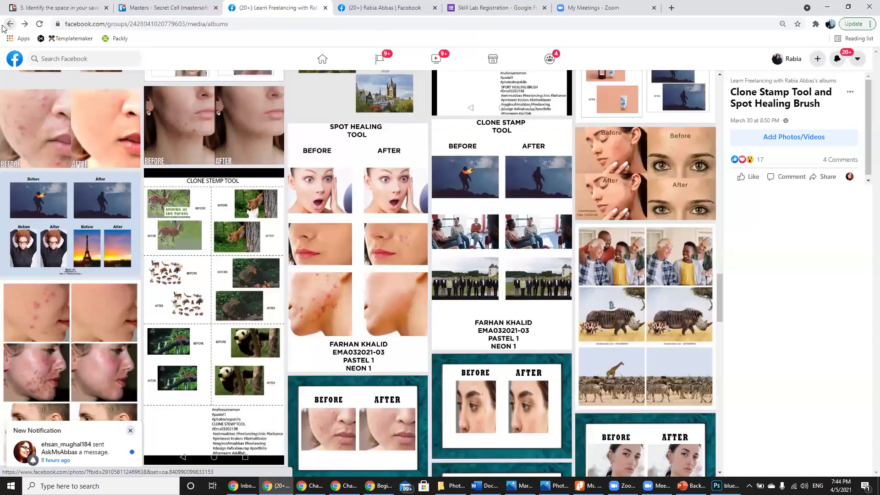
pyautogui.click(3, 26)
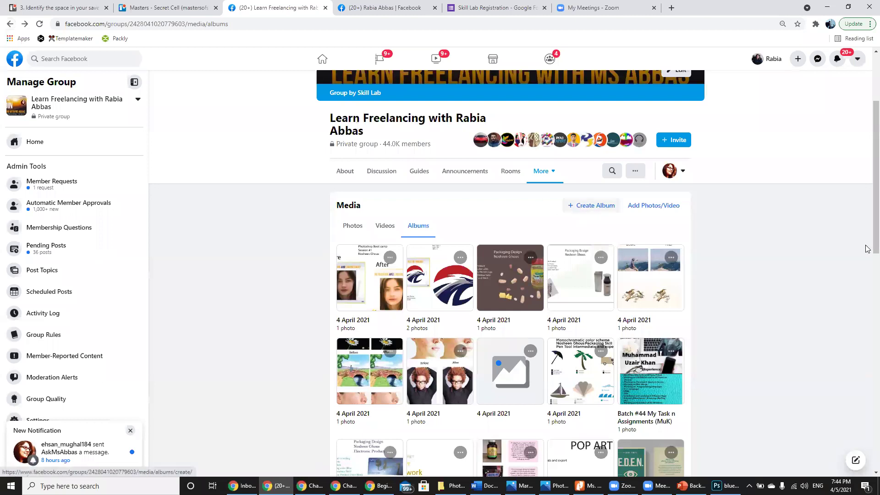
pyautogui.scroll(-5, 867, 287)
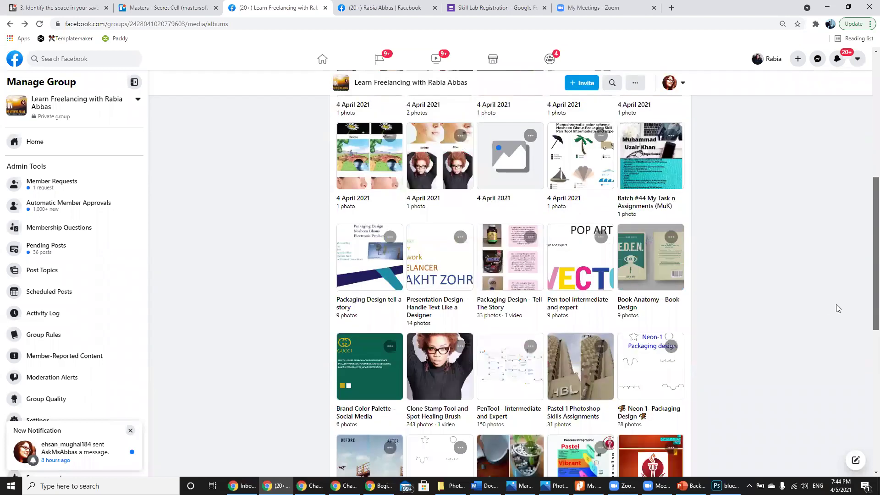
pyautogui.scroll(2, 864, 207)
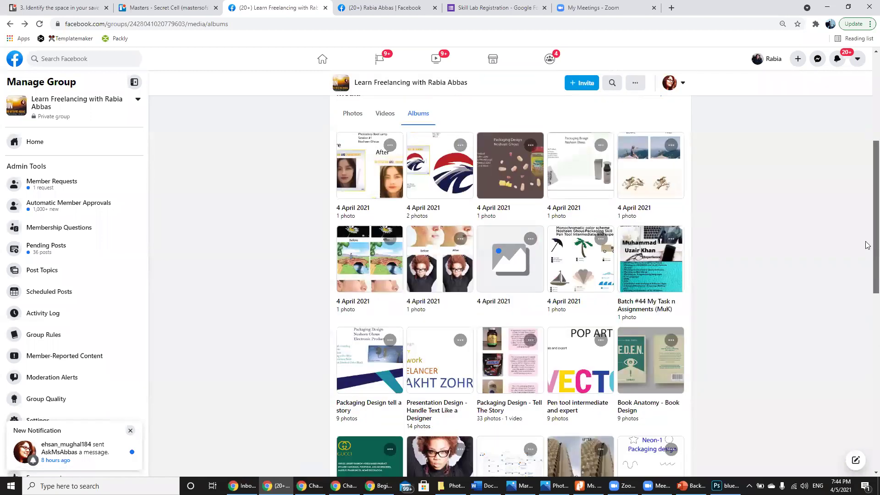
pyautogui.scroll(2, 867, 275)
pyautogui.scroll(-4, 866, 294)
pyautogui.scroll(1, 867, 201)
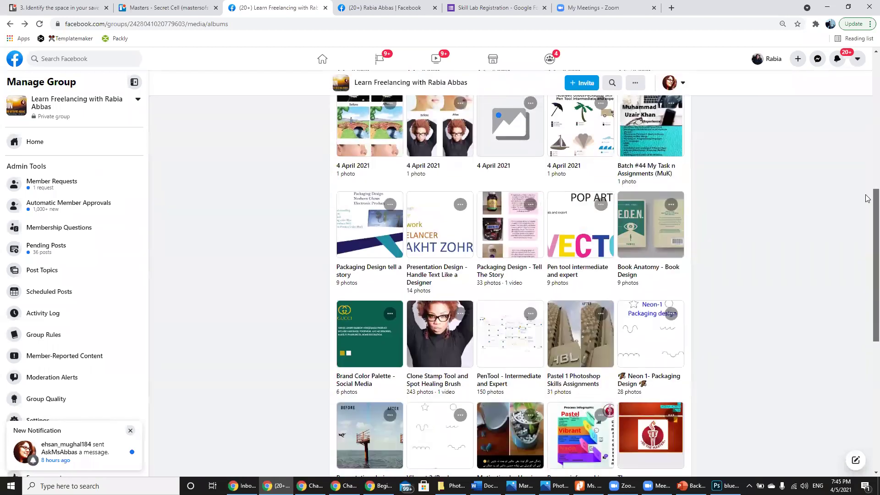
pyautogui.scroll(3, 602, 228)
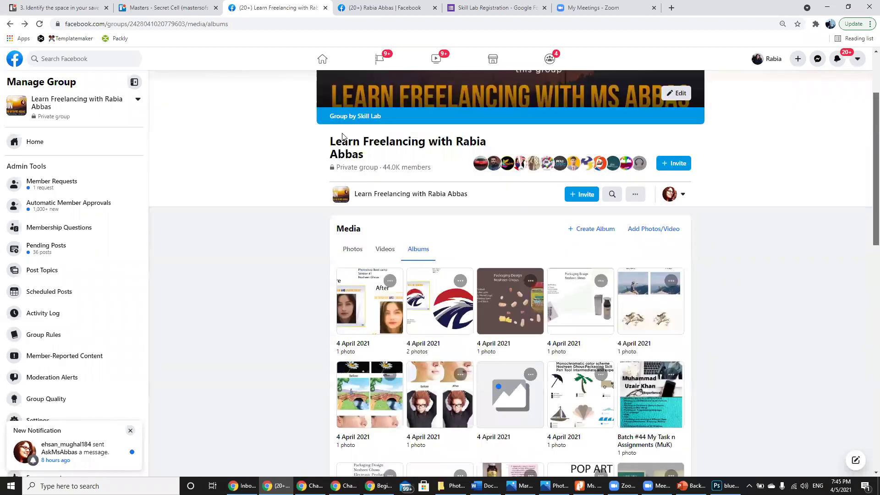
# Start a new group album named "Magic Wand Tool and Background Eraser Tool".
pyautogui.click(601, 228)
pyautogui.click(74, 115)
pyautogui.write('Magic Easn')
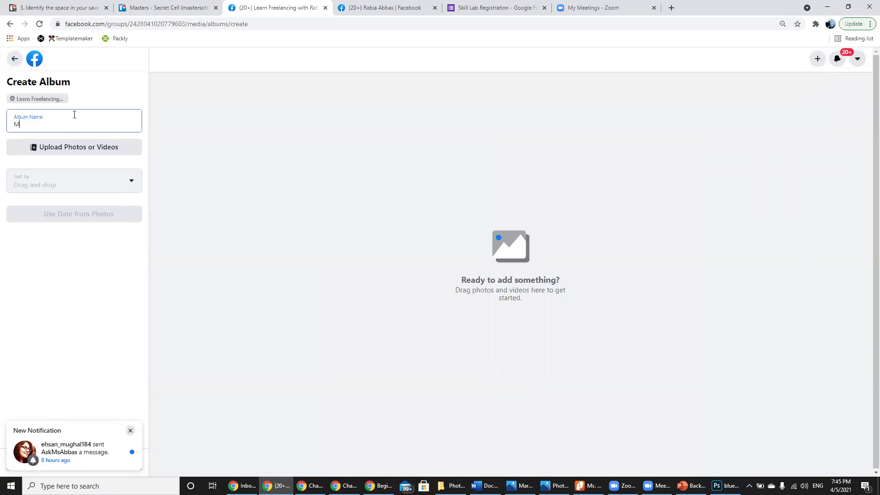
pyautogui.press('BackSpace')
pyautogui.press('BackSpace')
pyautogui.press('BackSpace')
pyautogui.press('BackSpace')
pyautogui.write('Wand Tool and Background Eraser Tool')
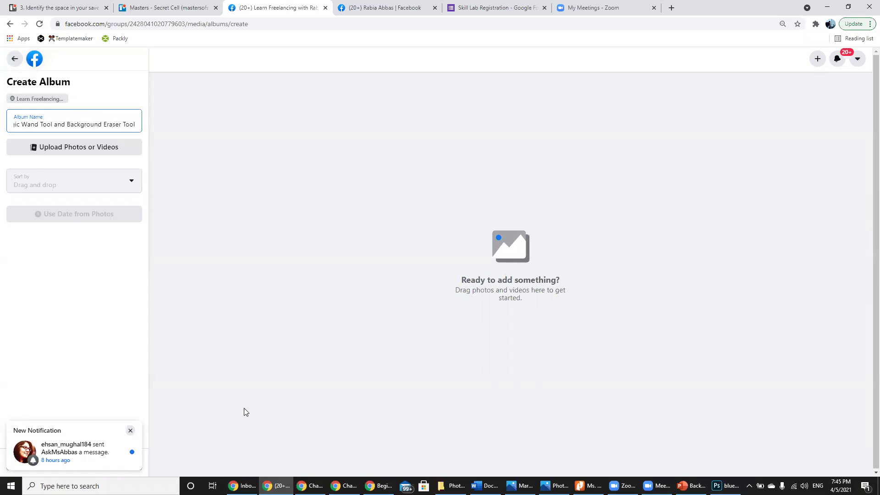
# Switch to File Explorer and open the Photoshop-Editing folder inside EMA's Assignments folder.
pyautogui.click(451, 486)
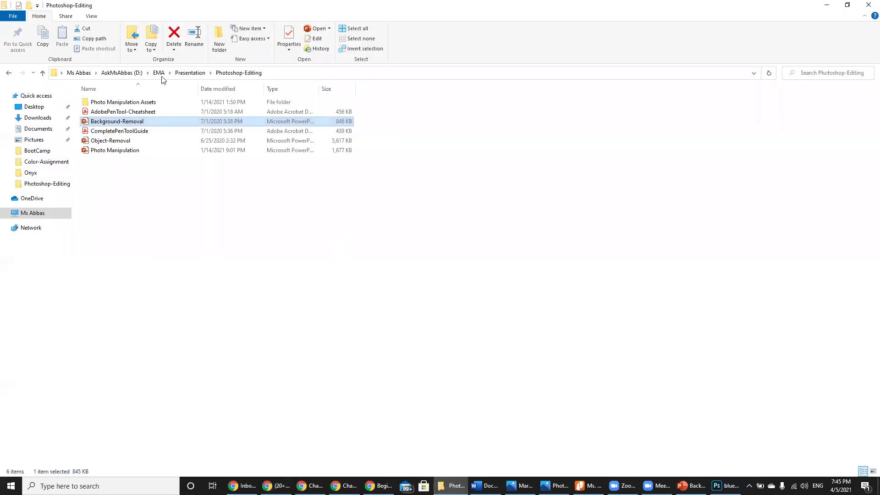
pyautogui.hotkey('alt', 'Up')
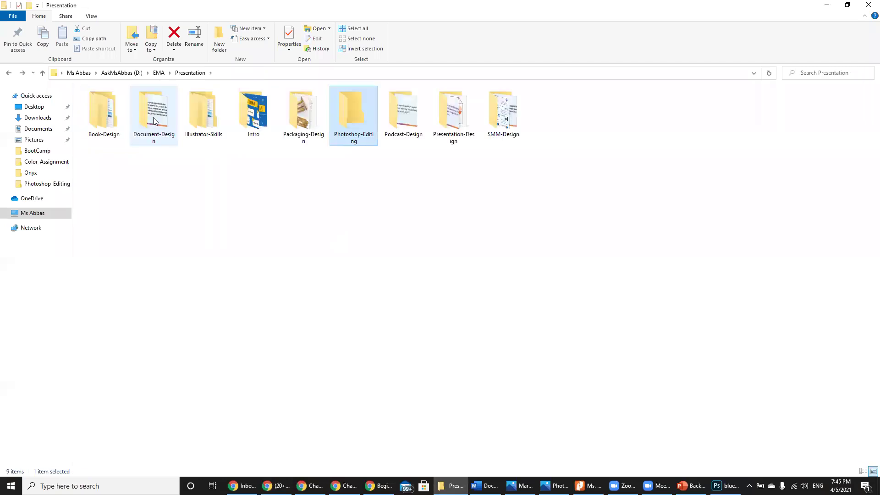
pyautogui.hotkey('alt', 'Up')
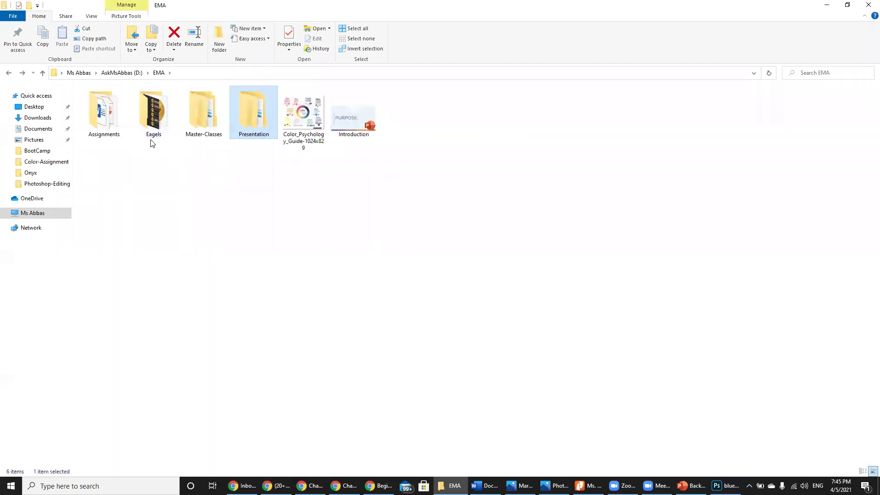
pyautogui.doubleClick(111, 123)
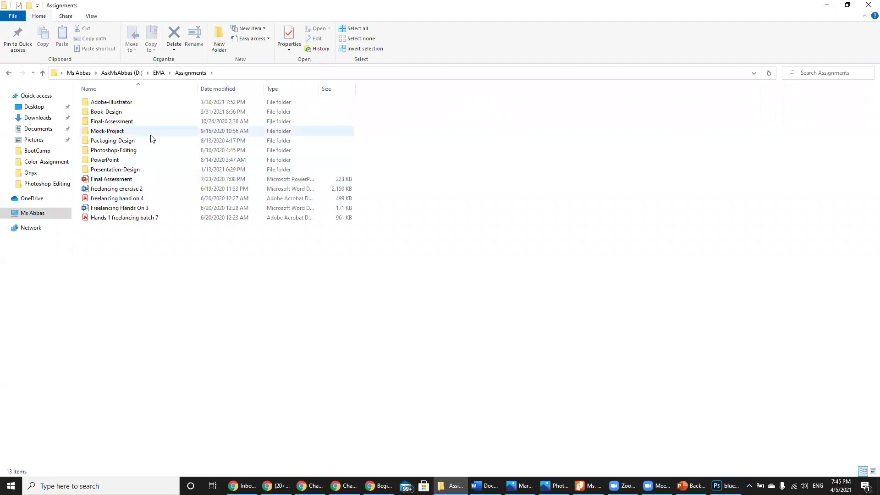
pyautogui.doubleClick(143, 152)
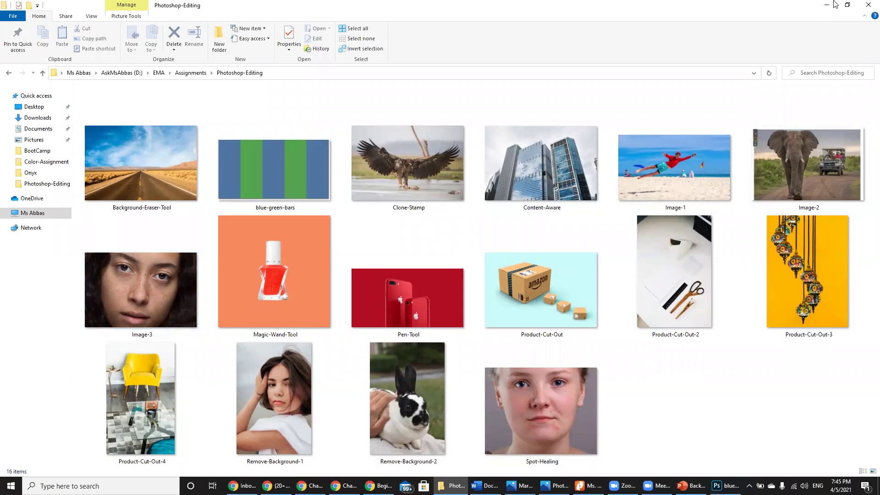
# Shrink the folder window over the album page and add the Remove-Background-1 and Remove-Background-2 images to the album.
pyautogui.click(834, 5)
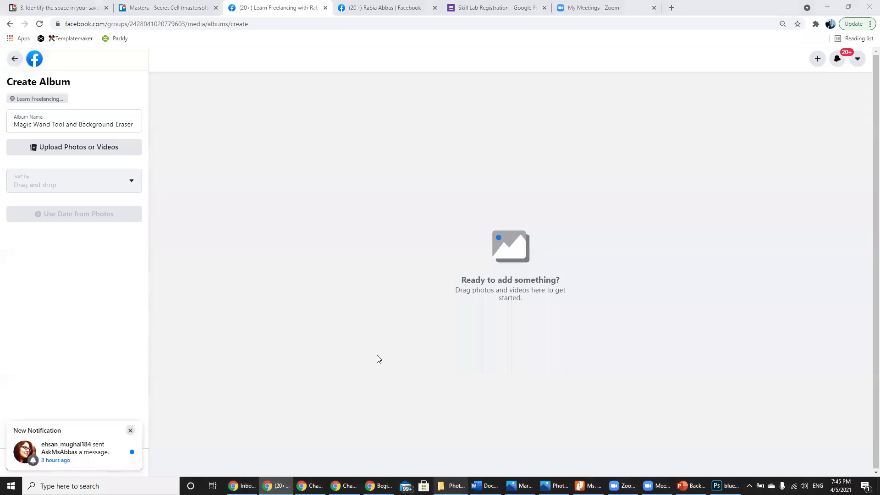
pyautogui.hotkey('alt', 'Tab')
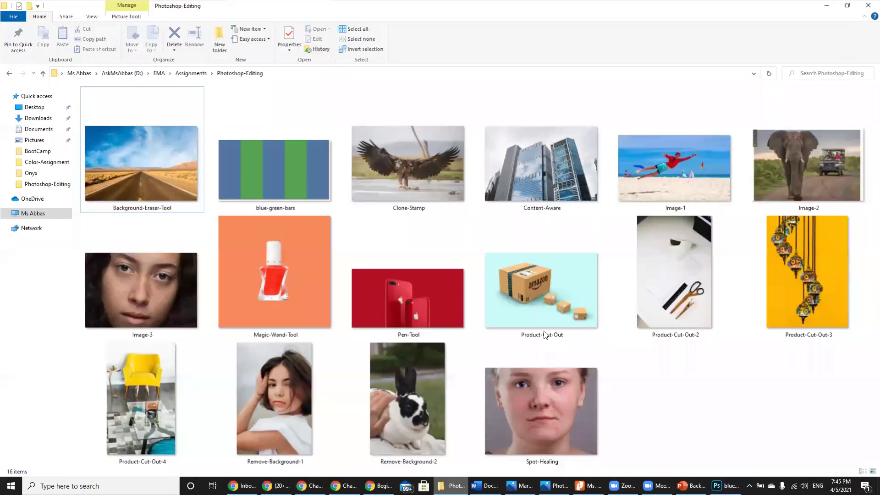
pyautogui.press('super+Down')
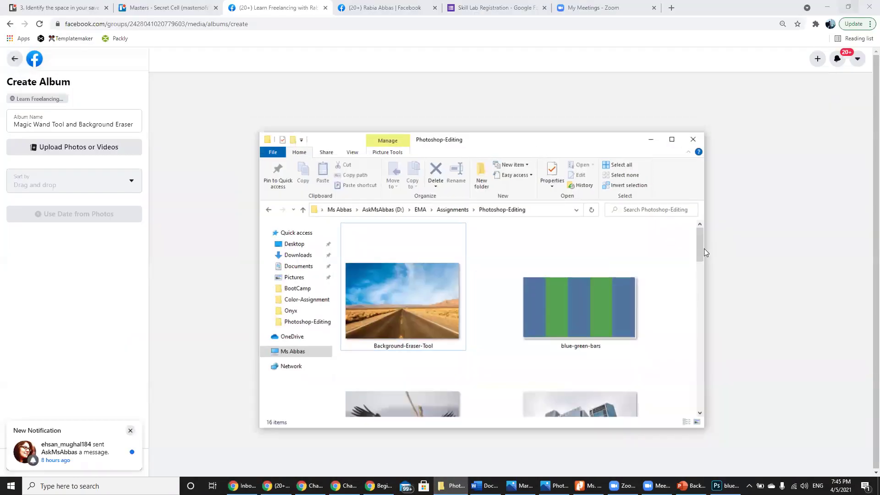
pyautogui.scroll(-3, 705, 284)
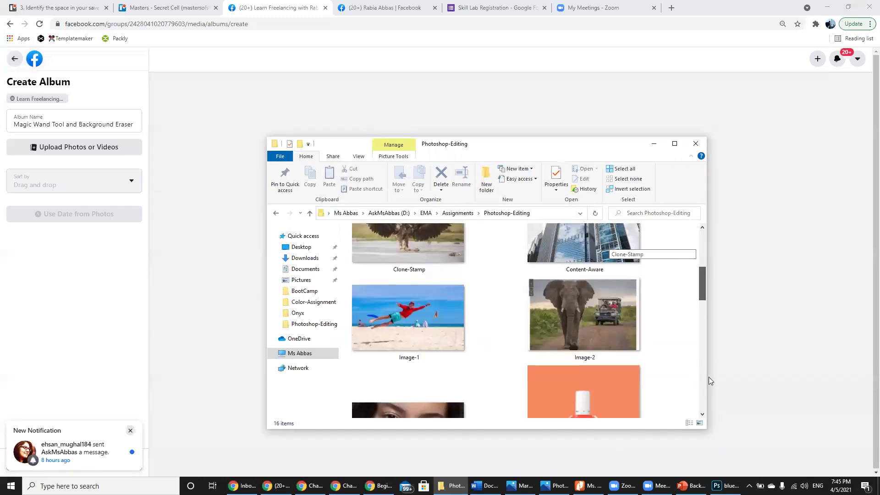
pyautogui.press('r')
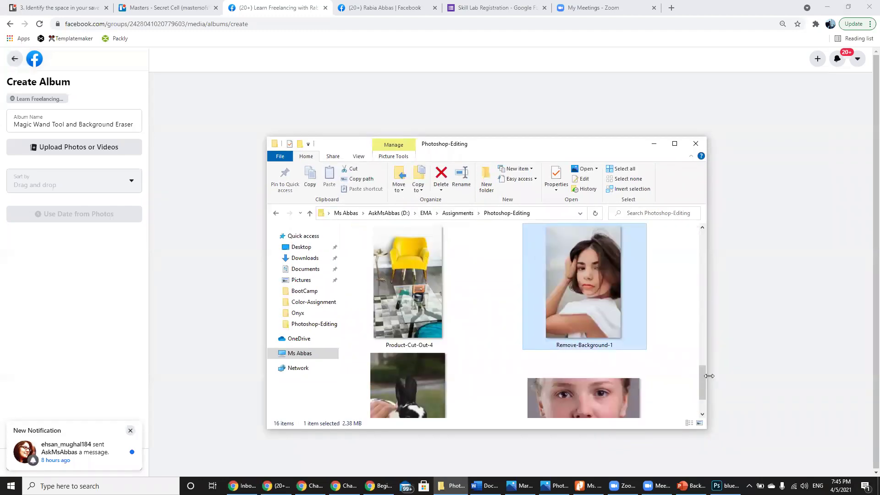
pyautogui.scroll(-1, 509, 376)
pyautogui.keyDown('ctrl'); pyautogui.click(432, 364); pyautogui.keyUp('ctrl')
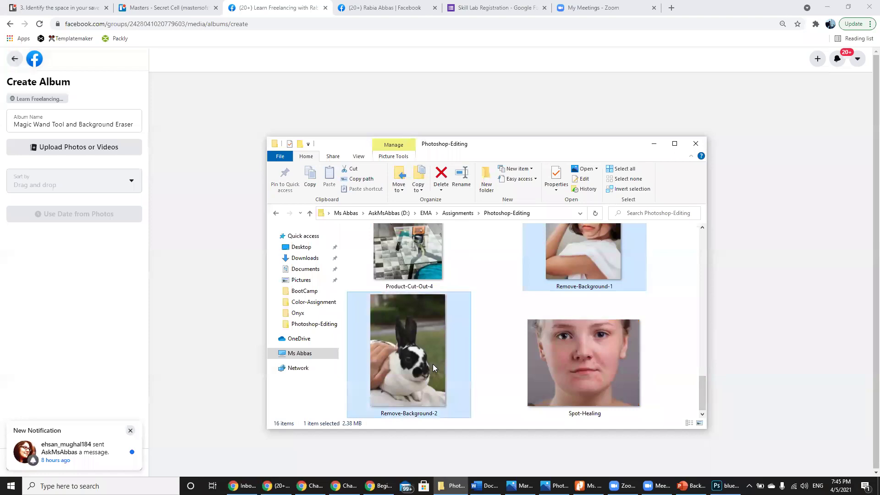
pyautogui.moveTo(420, 330); pyautogui.dragTo(797, 260)
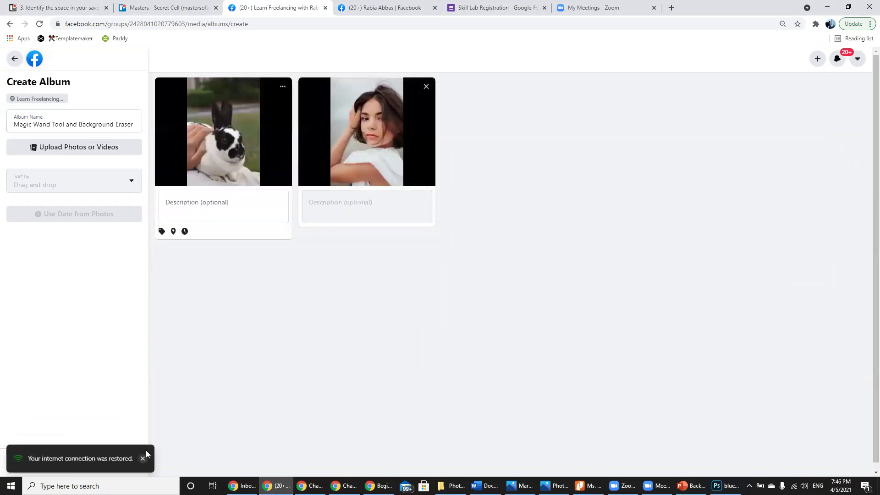
# Describe the rabbit photo as "Remove Background Using Background Eraser Tool".
pyautogui.click(186, 208)
pyautogui.write('Rem')
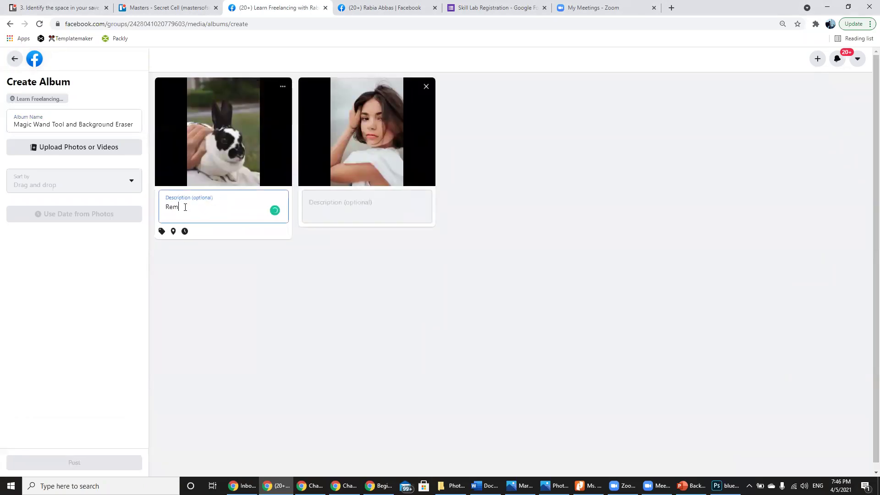
pyautogui.write('ove Background Using ')
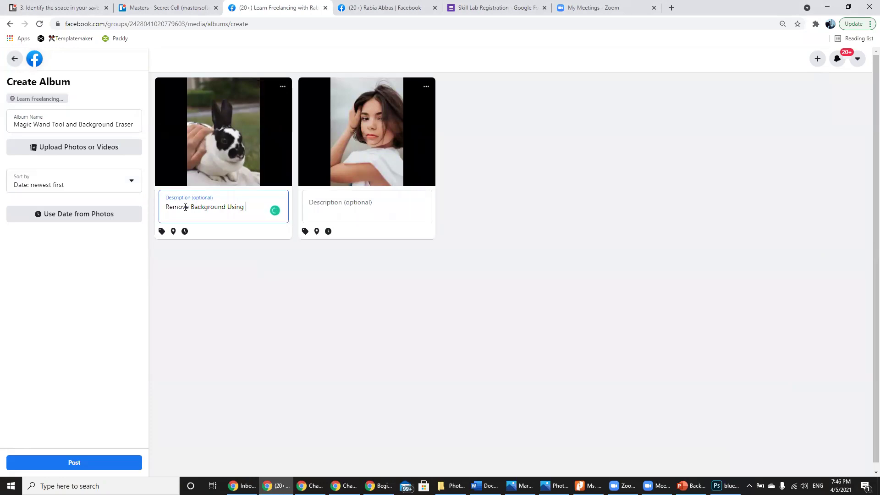
pyautogui.write('Back')
pyautogui.write('ground Ear')
pyautogui.write('s')
pyautogui.write('aser To')
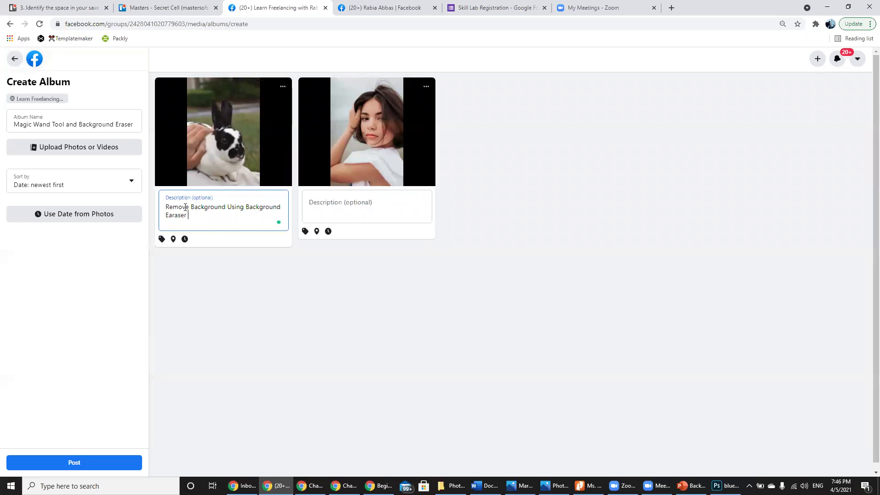
pyautogui.press('BackSpace')
pyautogui.press('BackSpace')
pyautogui.press('BackSpace')
pyautogui.press('BackSpace')
pyautogui.press('BackSpace')
pyautogui.press('BackSpace')
pyautogui.press('BackSpace')
pyautogui.press('BackSpace')
pyautogui.press('BackSpace')
pyautogui.write('raser Tool')
# Copy the rabbit photo's description into the portrait photo's description.
pyautogui.hotkey('ctrl', 'a')
pyautogui.hotkey('ctrl', 'c')
pyautogui.click(349, 204)
pyautogui.hotkey('ctrl', 'v')
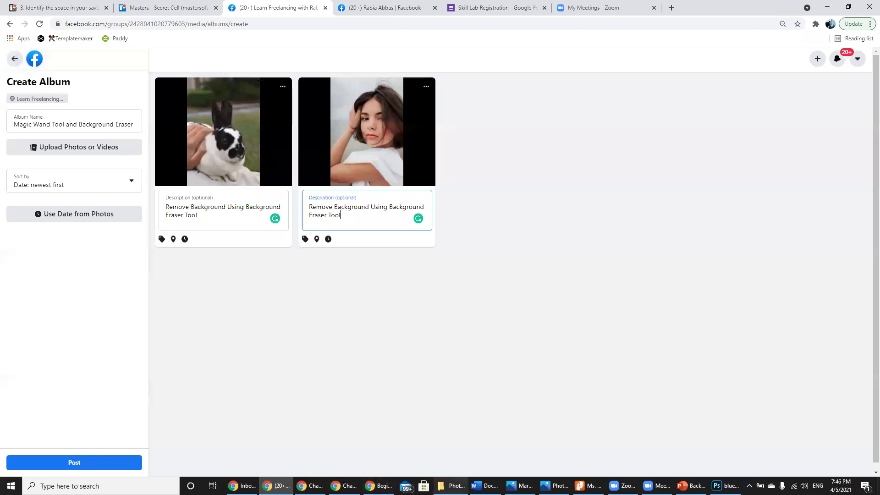
# Open Remove-Background-1 from the Photoshop-Editing folder in Photos and examine the loose hair against the background.
pyautogui.click(452, 485)
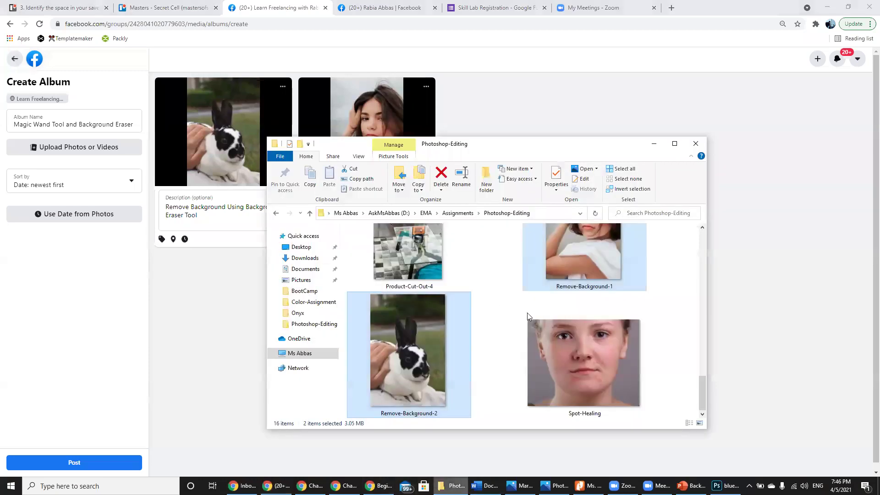
pyautogui.click(604, 264)
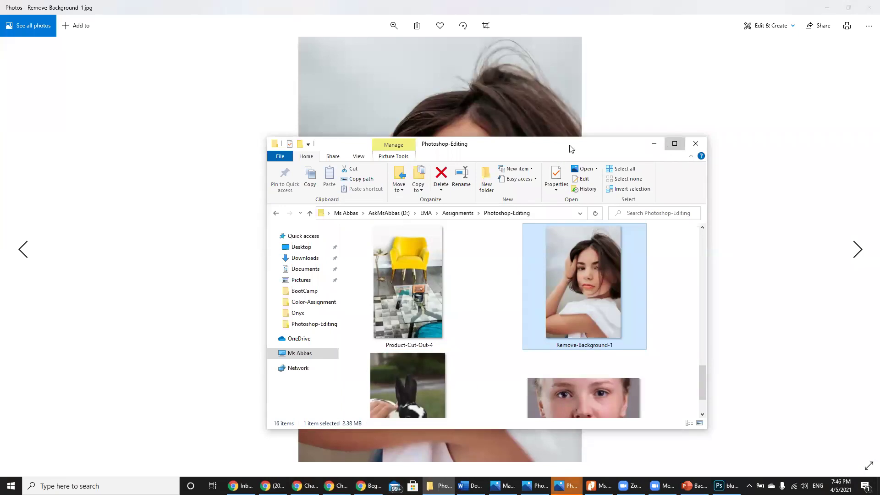
pyautogui.doubleClick(570, 145)
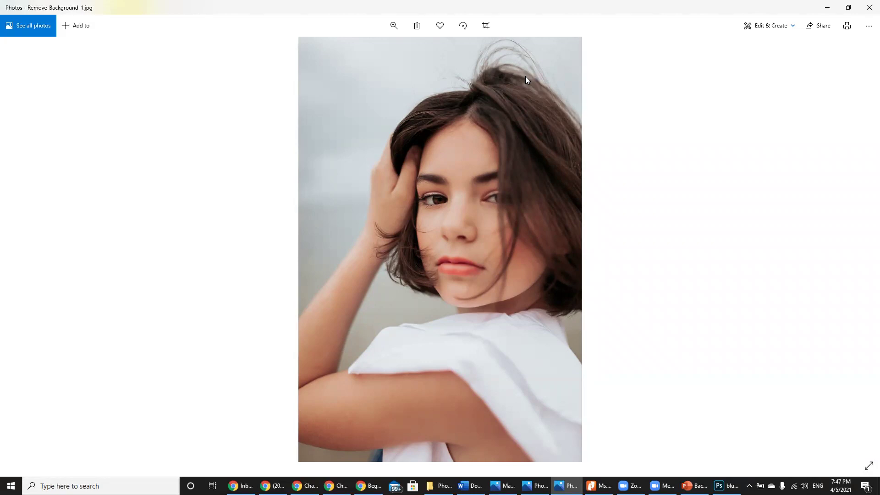
# Return to the Facebook window in Chrome and view the "Magic Wand Tool and Background Eraser Tool" album.
pyautogui.click(368, 485)
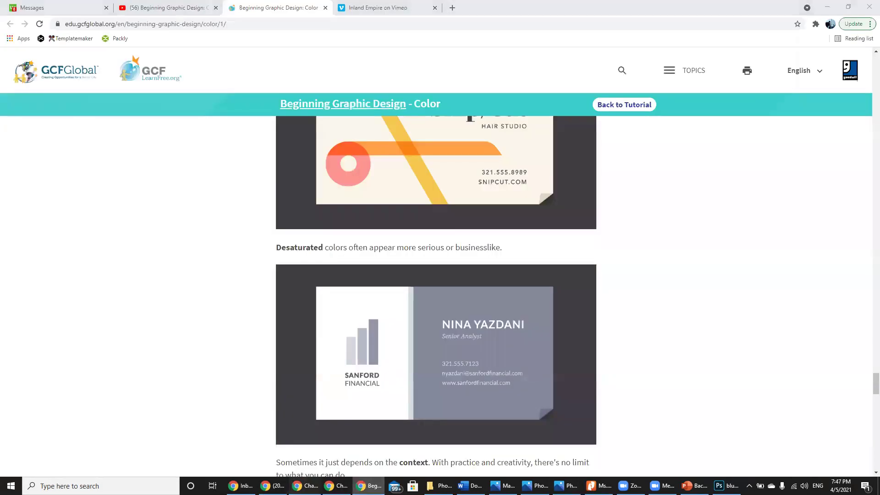
pyautogui.click(304, 486)
pyautogui.click(273, 486)
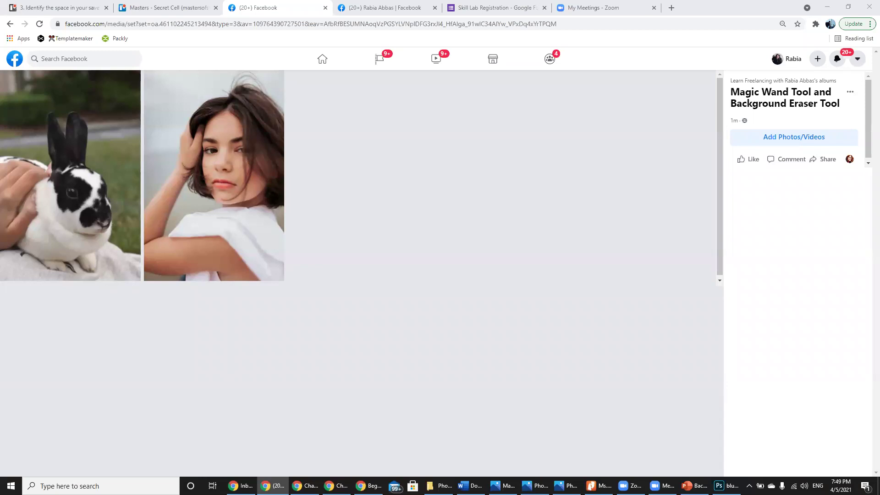
pyautogui.press('XF86AudioRaiseVolume')
# Switch to Photoshop and undo the background deletion around the nail polish bottle in Magic-Wand-Tool.jpg.
pyautogui.hotkey('alt', 'Tab')
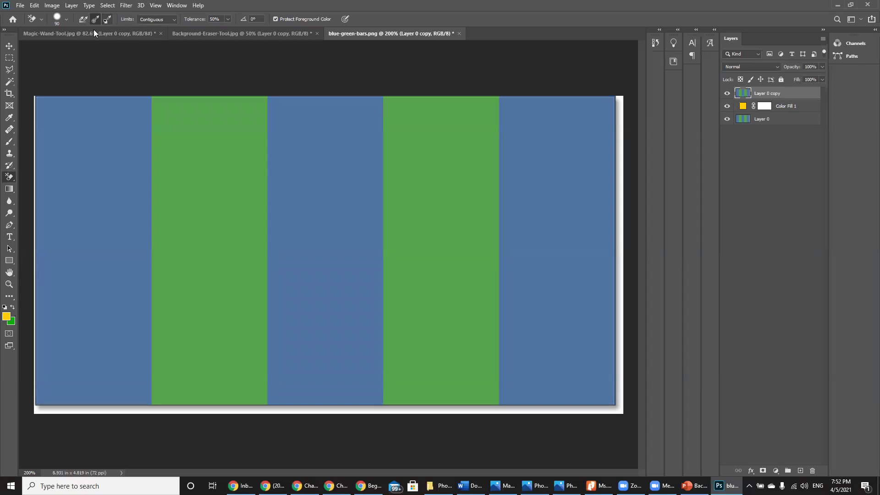
pyautogui.click(96, 32)
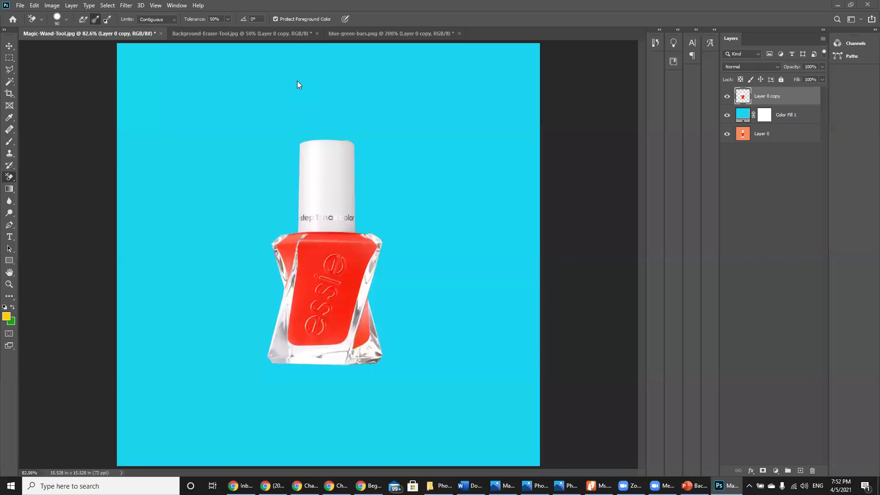
pyautogui.hotkey('ctrl', 'z')
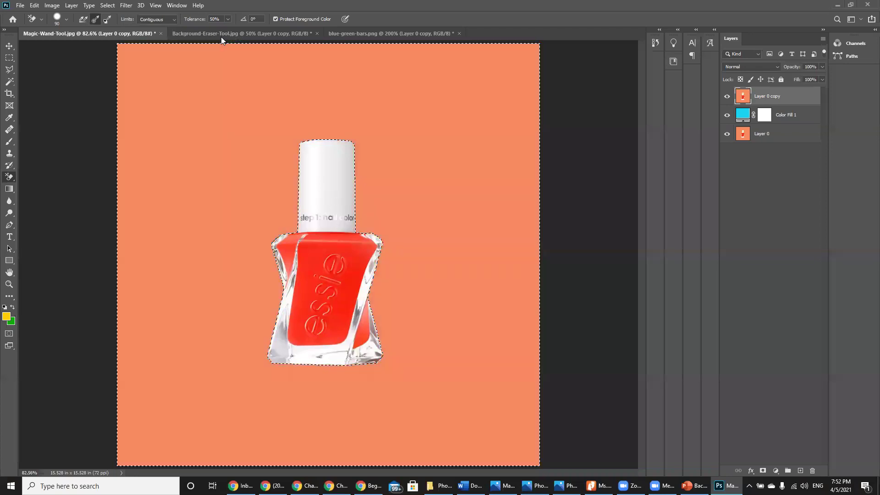
# In Background-Eraser-Tool.jpg, cover blue patches of the upper sky with clouds using the Clone Stamp at brush size 125.
pyautogui.hotkey('ctrl', 'Tab')
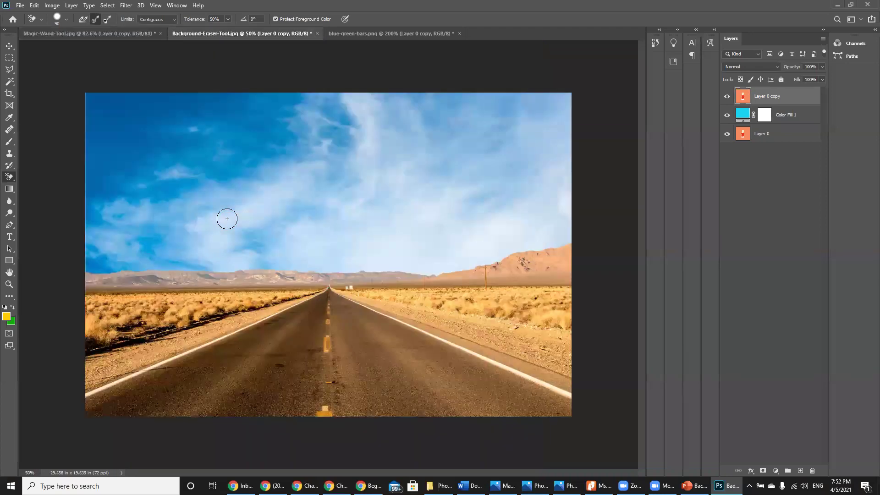
pyautogui.press(']')
pyautogui.press(']')
pyautogui.hotkey('ctrl', '+')
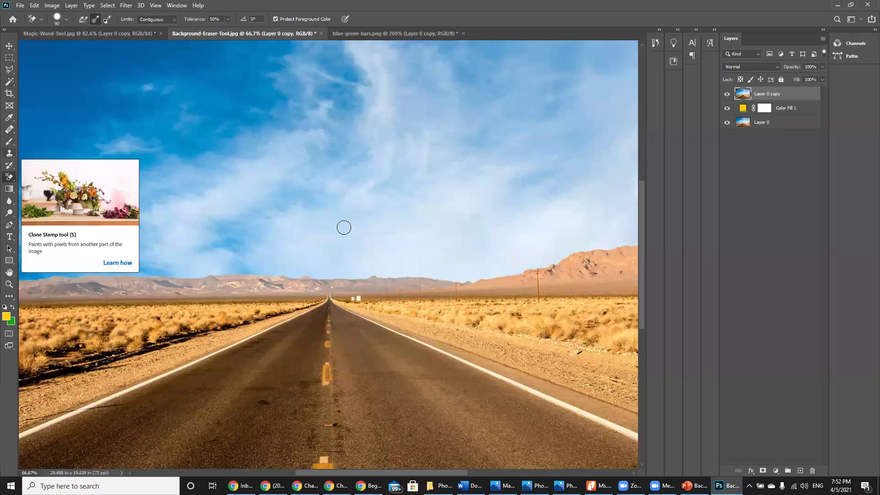
pyautogui.press('s')
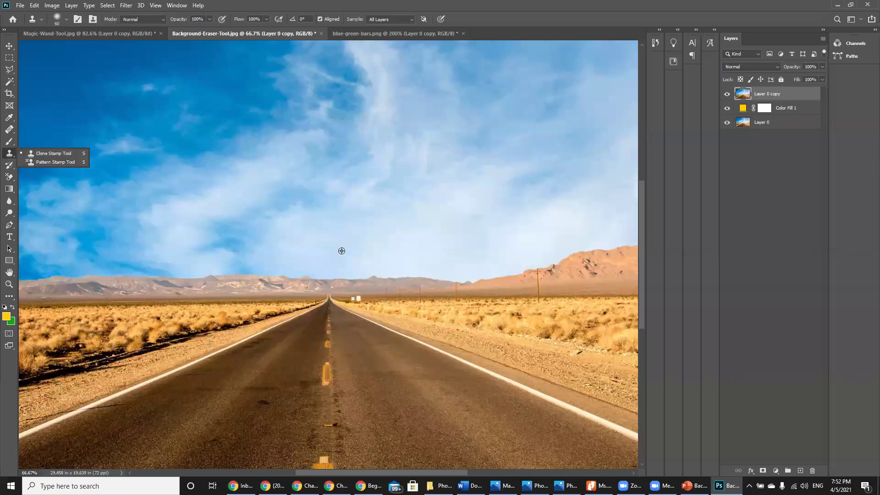
pyautogui.press(']')
pyautogui.press(']')
pyautogui.press(']')
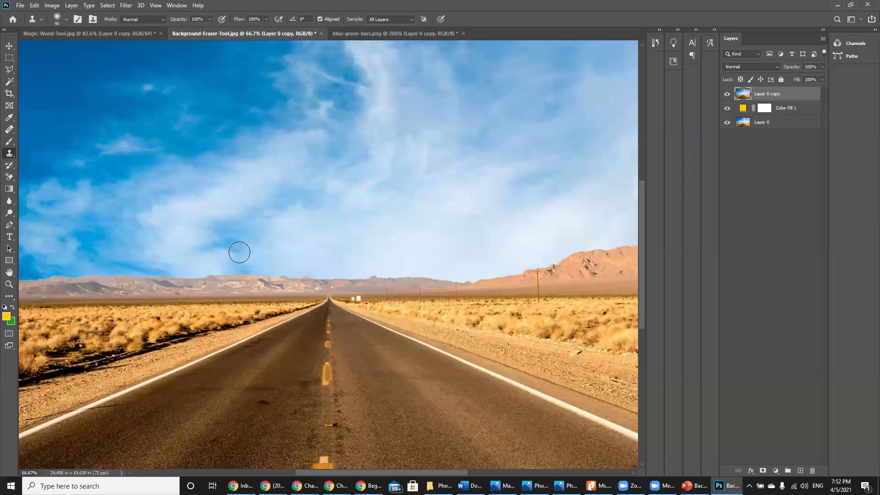
pyautogui.press(']')
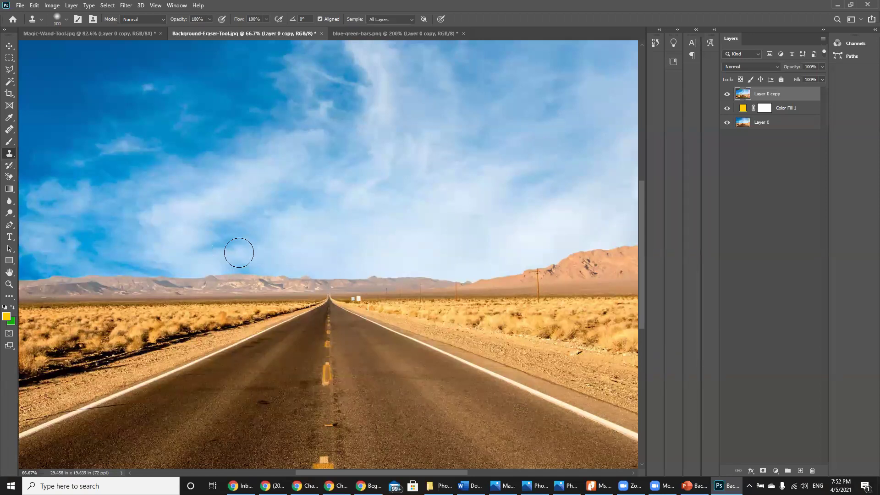
pyautogui.press(']')
pyautogui.moveTo(199, 239)
pyautogui.mouseDown()
pyautogui.moveTo(100, 227)
pyautogui.moveTo(136, 226)
pyautogui.moveTo(157, 202)
pyautogui.moveTo(212, 218)
pyautogui.moveTo(138, 211)
pyautogui.moveTo(257, 183)
pyautogui.moveTo(148, 202)
pyautogui.moveTo(136, 183)
pyautogui.moveTo(286, 189)
pyautogui.moveTo(218, 187)
pyautogui.moveTo(149, 149)
pyautogui.moveTo(241, 153)
pyautogui.moveTo(295, 123)
pyautogui.moveTo(138, 127)
pyautogui.moveTo(170, 101)
pyautogui.moveTo(152, 104)
pyautogui.moveTo(231, 76)
pyautogui.moveTo(264, 98)
pyautogui.moveTo(217, 112)
pyautogui.mouseUp()
pyautogui.hotkey('ctrl', '-')
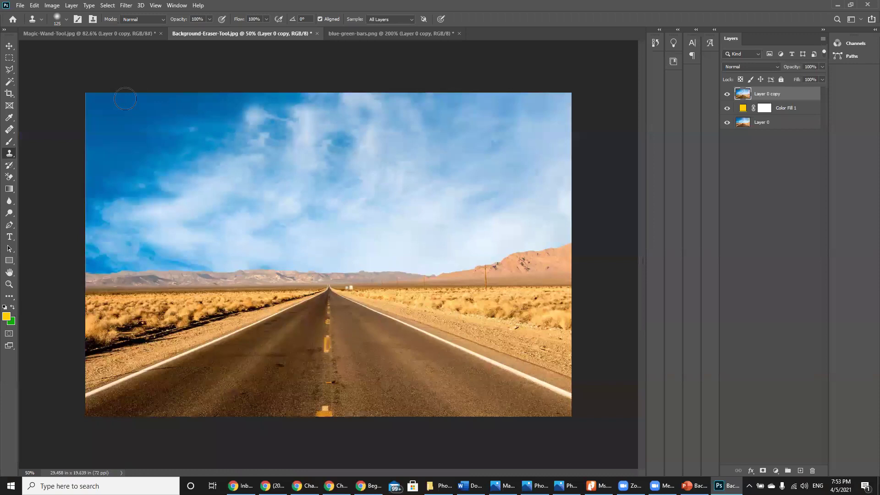
# Clone more clouds over the remaining dark blue sky in the photo's upper-left corner.
pyautogui.moveTo(126, 99)
pyautogui.mouseDown()
pyautogui.moveTo(225, 142)
pyautogui.moveTo(205, 145)
pyautogui.moveTo(310, 136)
pyautogui.moveTo(170, 144)
pyautogui.moveTo(172, 129)
pyautogui.moveTo(106, 137)
pyautogui.mouseUp()
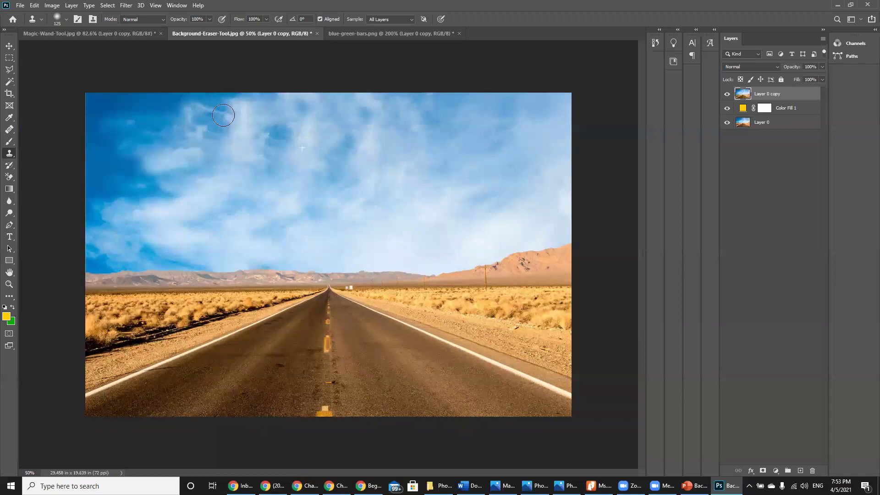
pyautogui.moveTo(202, 151); pyautogui.dragTo(99, 201)
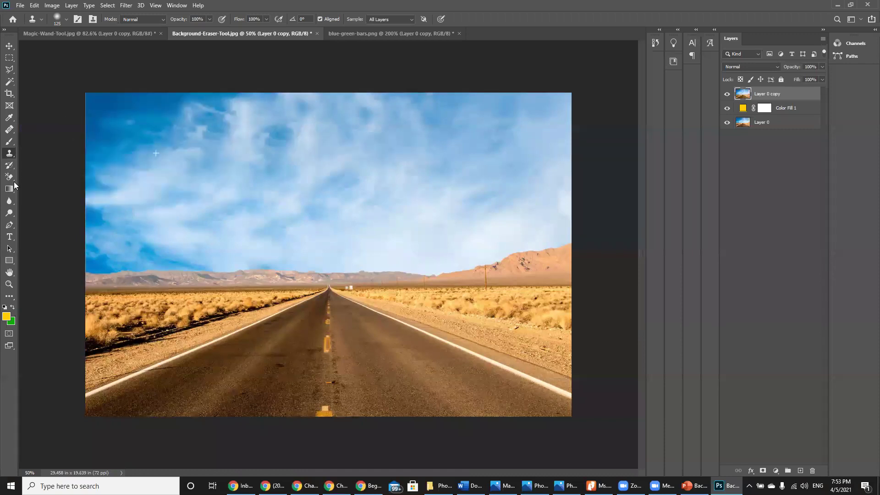
pyautogui.hotkey('ctrl', 'z')
pyautogui.hotkey('ctrl', 'z')
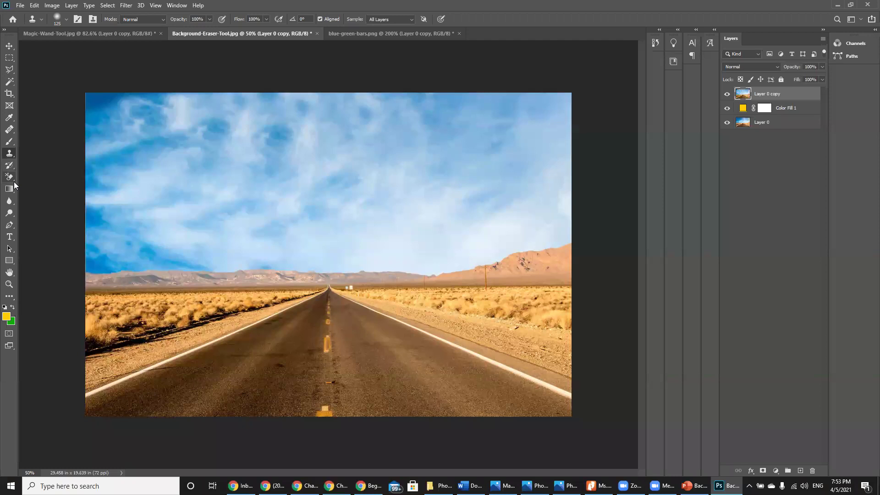
# In blue-green-bars.png, hide Layer 0 copy and change the Color Fill 1 colour to green 19ab3b.
pyautogui.click(384, 36)
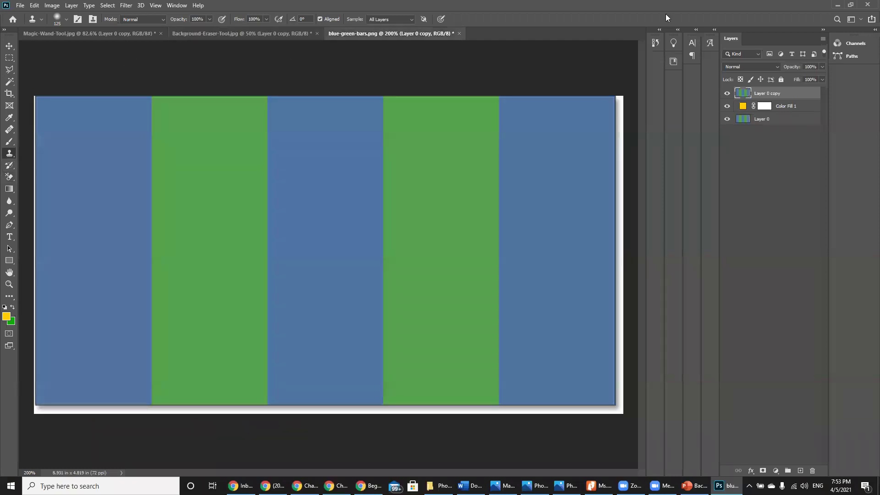
pyautogui.click(727, 94)
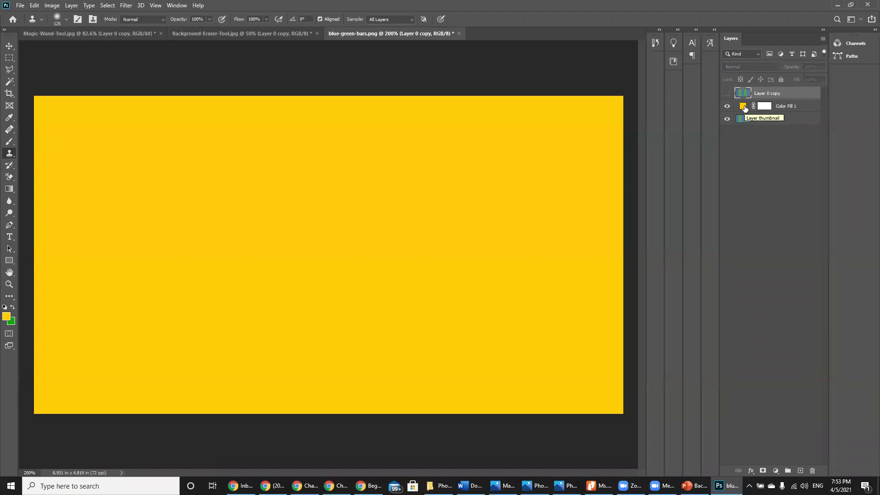
pyautogui.doubleClick(745, 108)
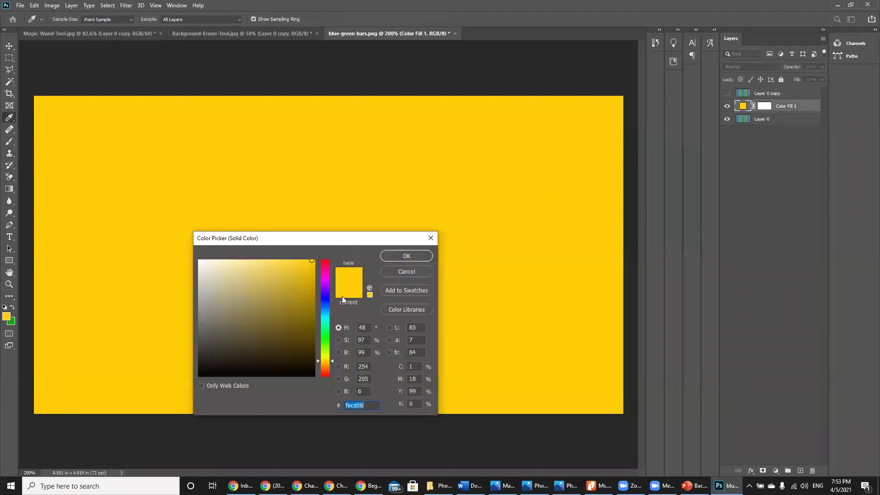
pyautogui.hotkey('ctrl', 'v')
pyautogui.click(298, 298)
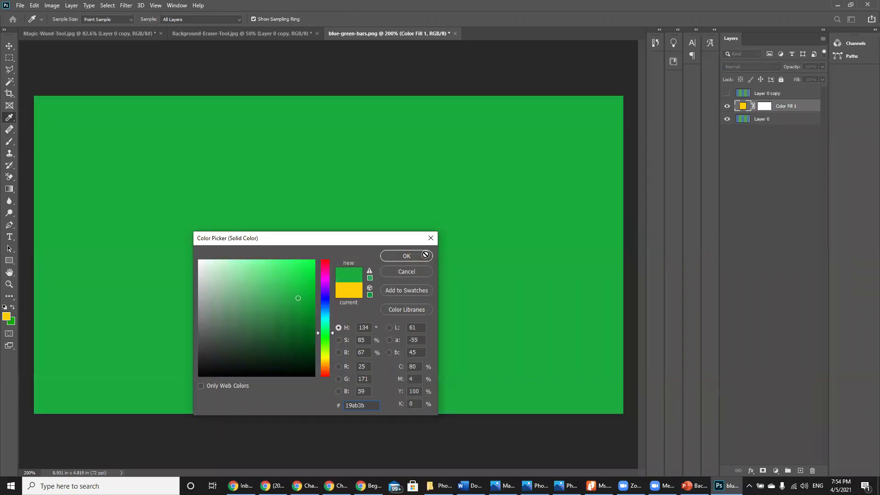
pyautogui.click(425, 255)
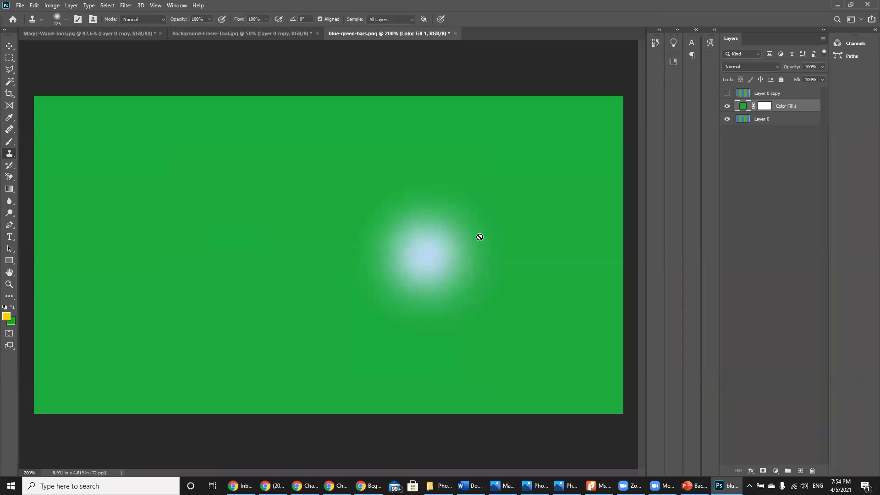
pyautogui.click(453, 210)
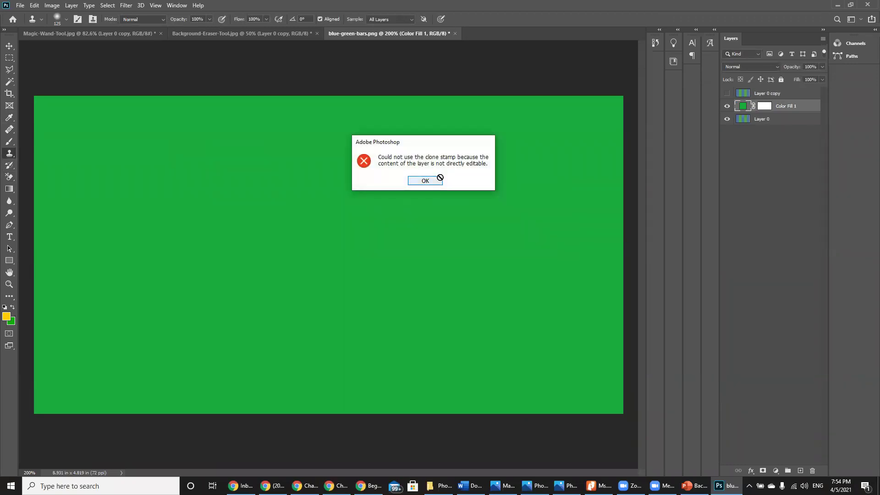
pyautogui.click(440, 179)
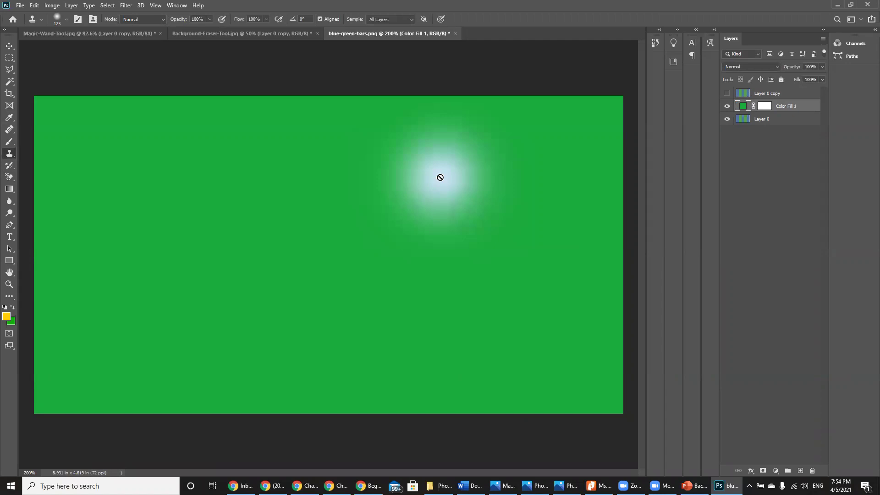